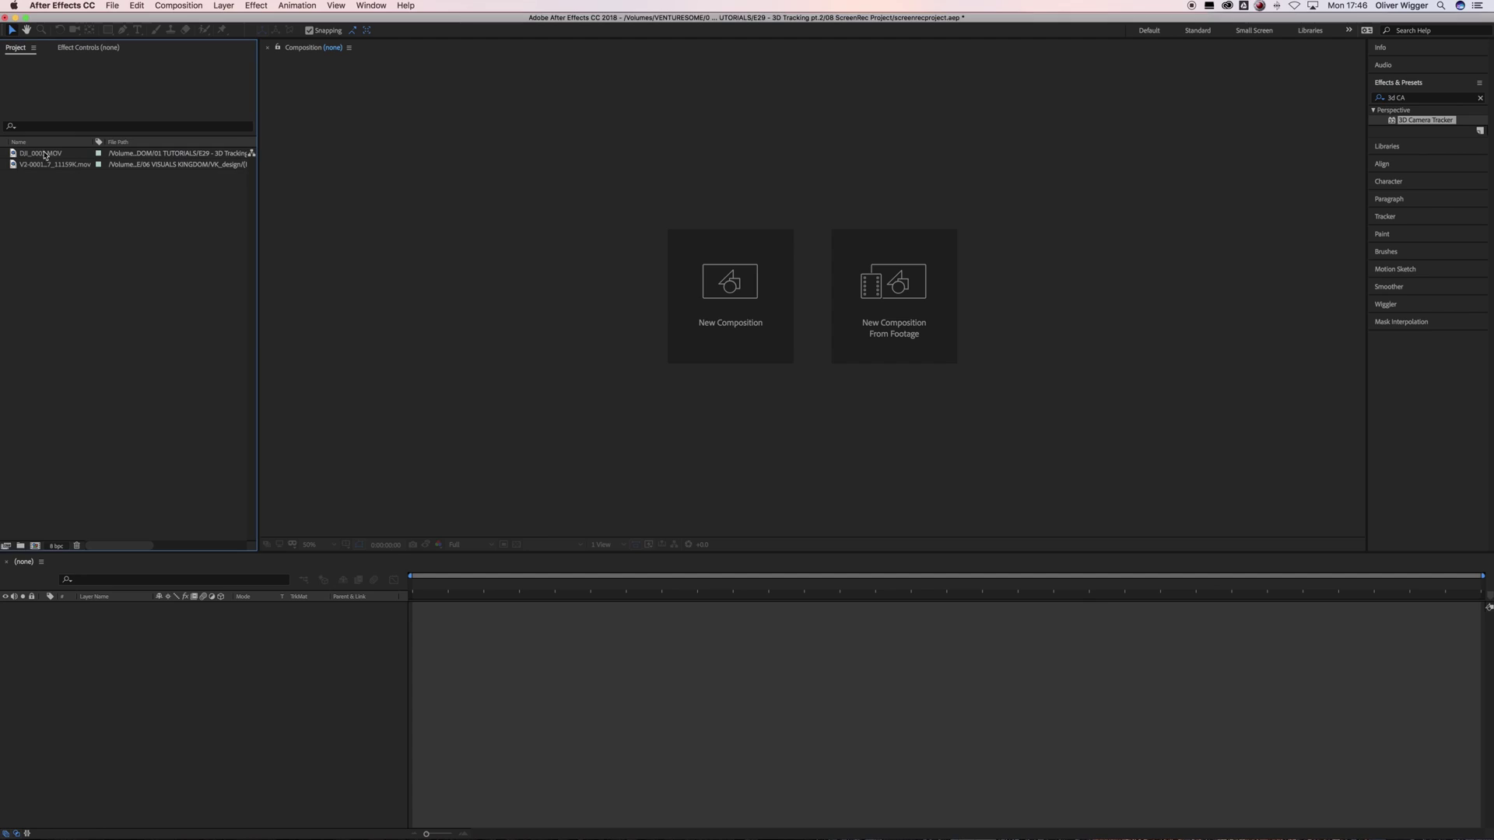
# - Create a composition from the DJI_0001.MOV footage and keep only the clip section from 0;00;12;22 to 0;00;15;12
pyautogui.click(33, 155)
pyautogui.moveTo(34, 156); pyautogui.dragTo(209, 667)
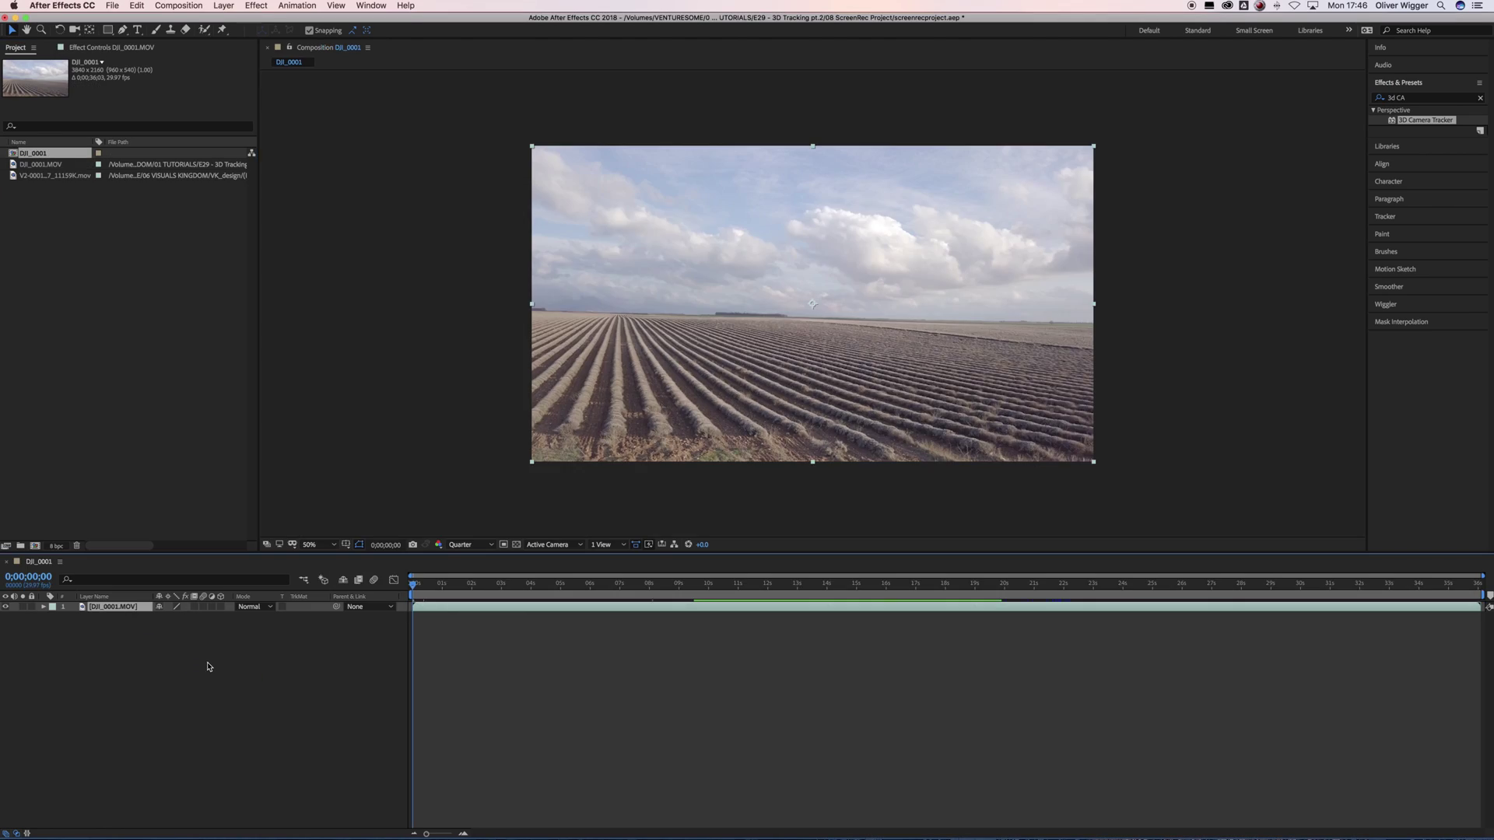
pyautogui.moveTo(693, 589); pyautogui.dragTo(871, 589)
pyautogui.hotkey('ctrl', 'shift', 'd')
pyautogui.press('super+shift+d')
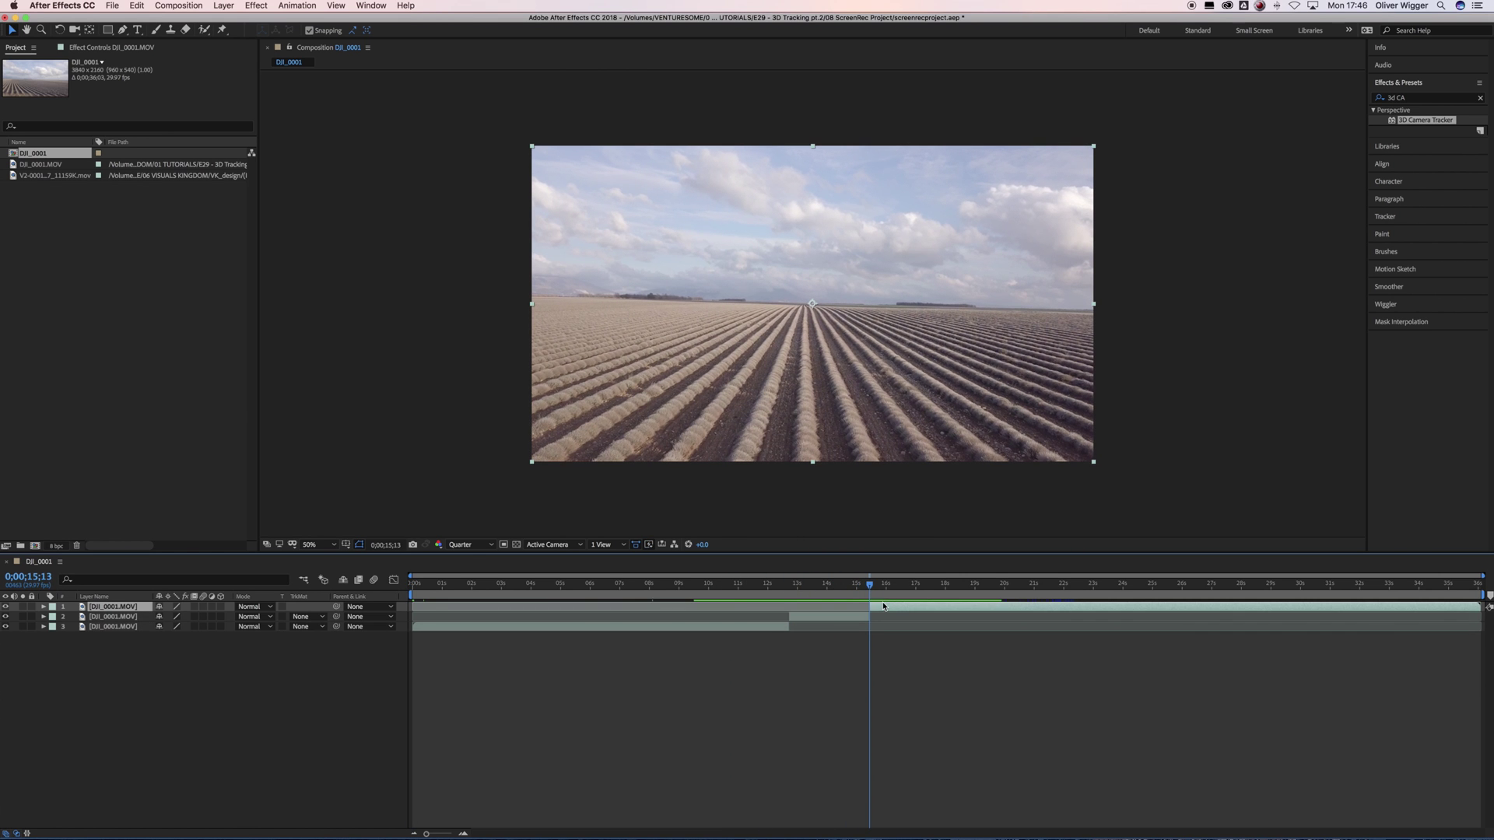
pyautogui.press('Delete')
pyautogui.click(771, 617)
pyautogui.press('Delete')
# - Set the work area to the remaining clip's duration and trim the composition to it
pyautogui.click(823, 609)
pyautogui.press('i')
pyautogui.hotkey('ctrl', 'alt', 'b')
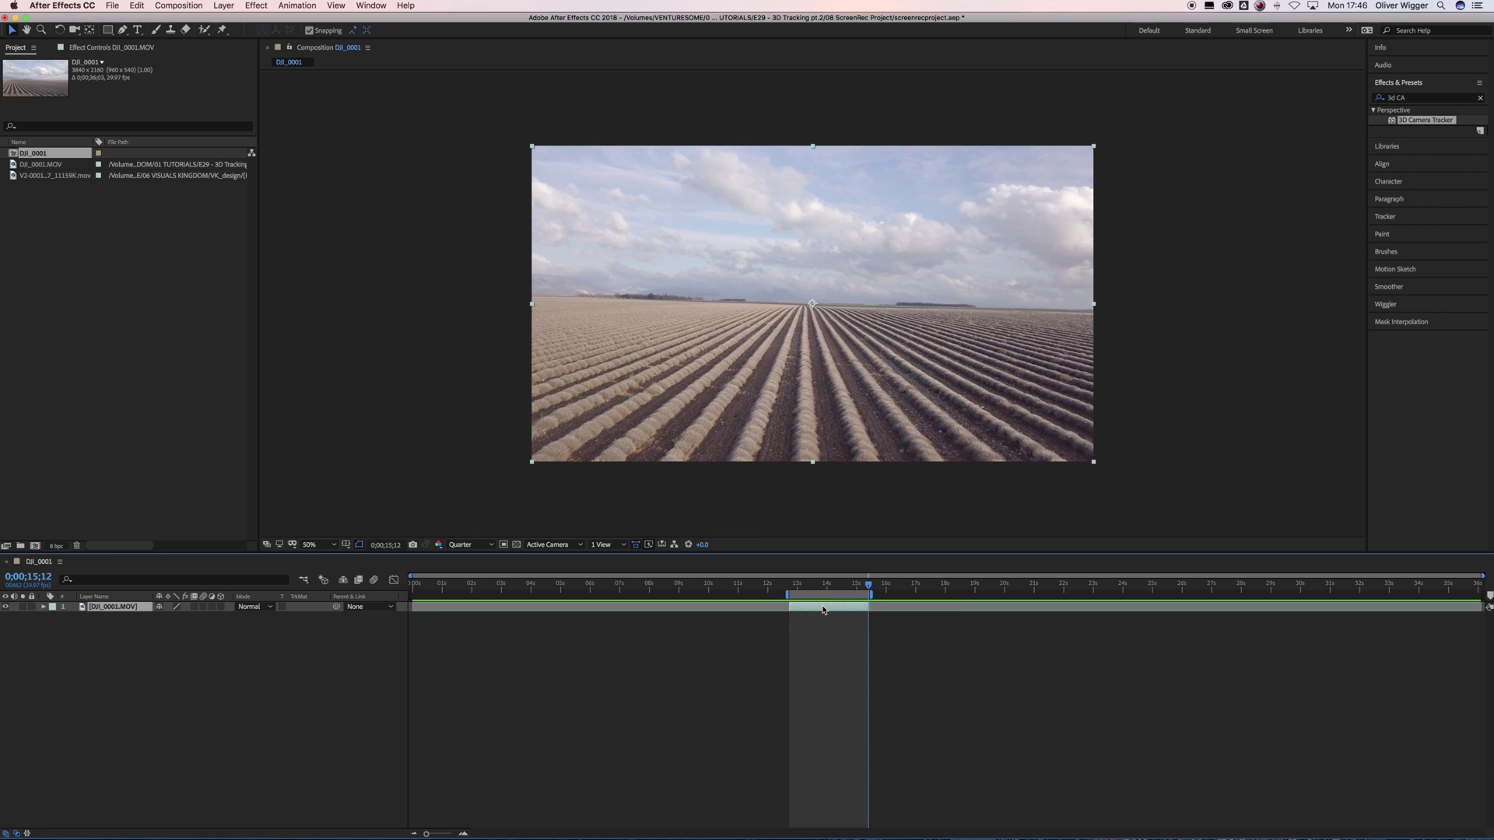
pyautogui.rightClick(831, 592)
pyautogui.click(872, 625)
pyautogui.click(710, 641)
pyautogui.press('Home')
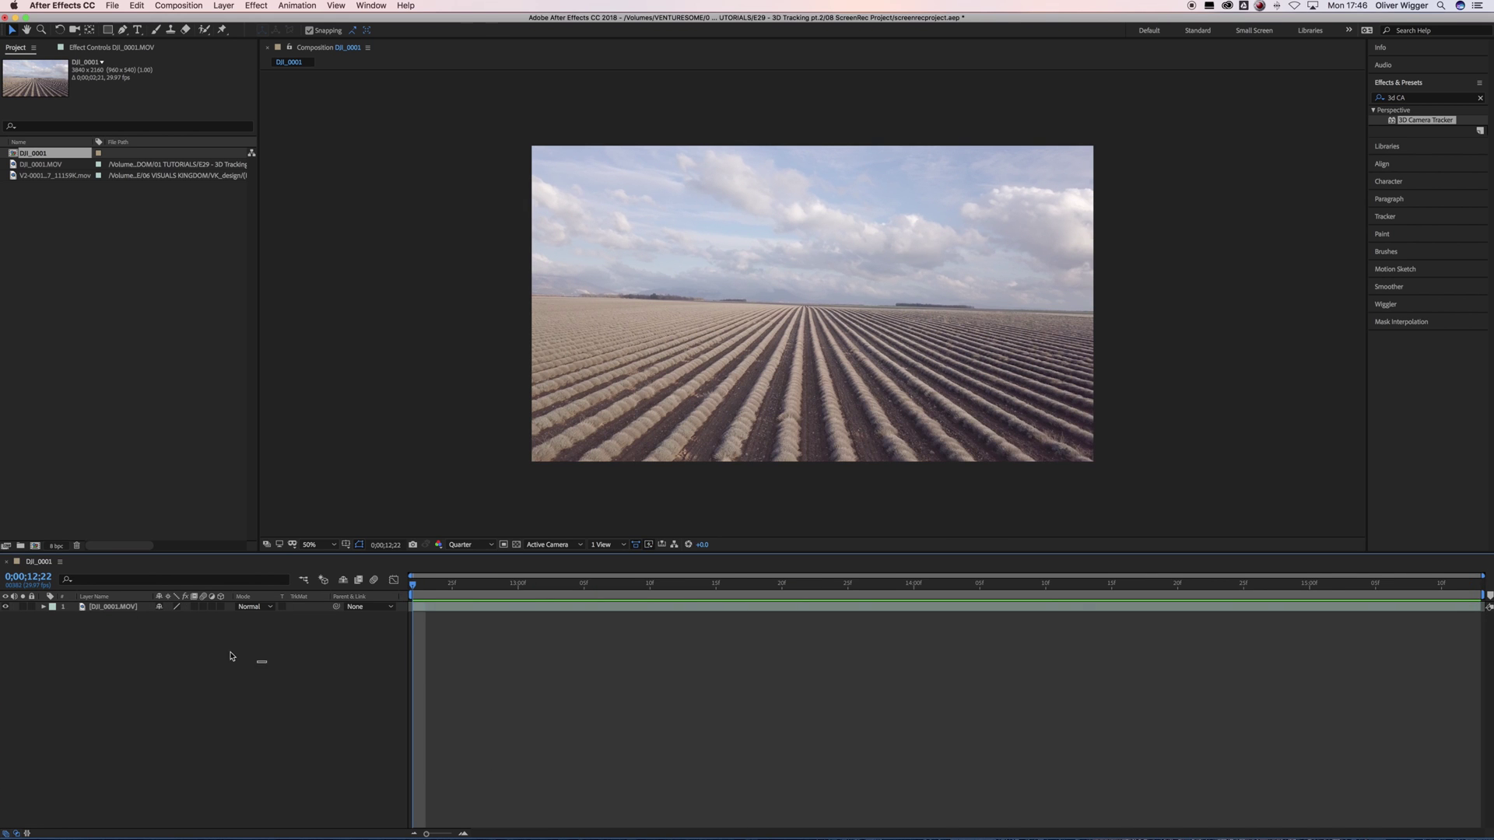
# - Apply the Lumetri Color effect to the DJI_0001.MOV layer
pyautogui.click(111, 608)
pyautogui.click(1431, 98)
pyautogui.write('lume')
pyautogui.moveTo(1428, 120); pyautogui.dragTo(810, 607)
# - Load D-Log_Fury.cube as the creative look in Lumetri Color and preview the graded clip from the start
pyautogui.click(14, 102)
pyautogui.click(115, 122)
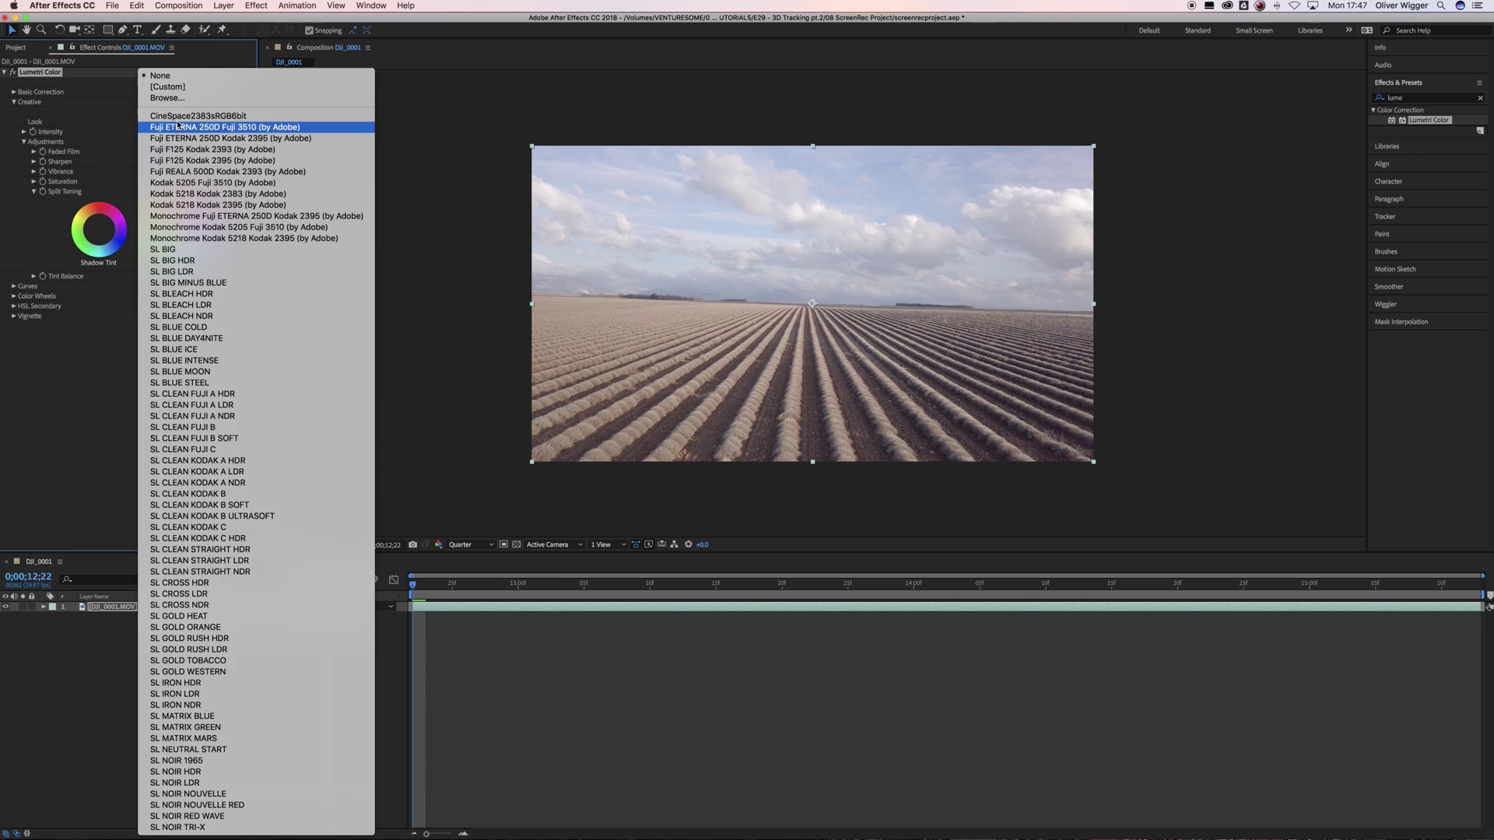
pyautogui.click(156, 89)
pyautogui.click(545, 226)
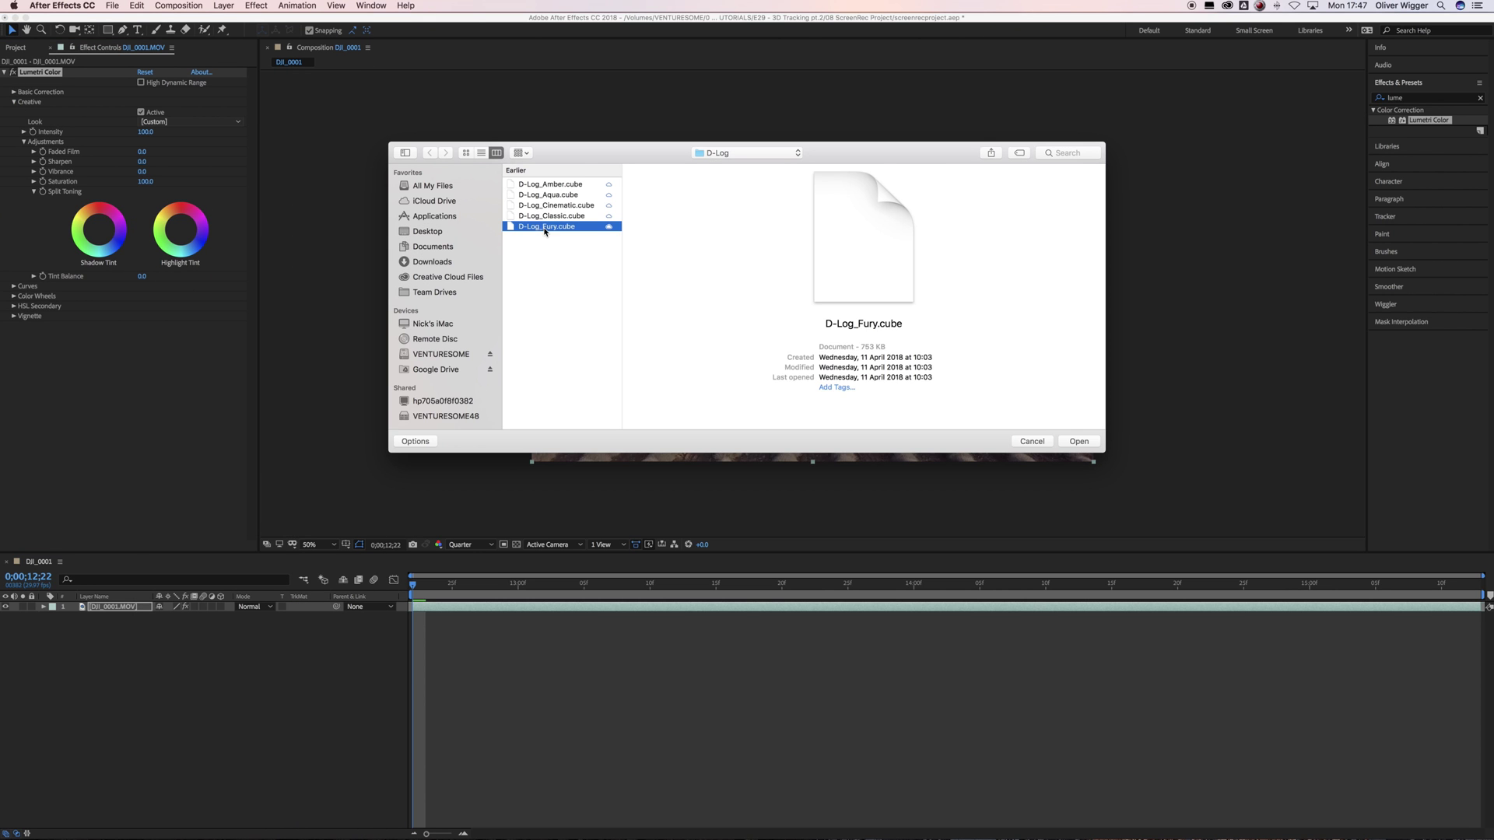
pyautogui.click(1079, 441)
pyautogui.press('space')
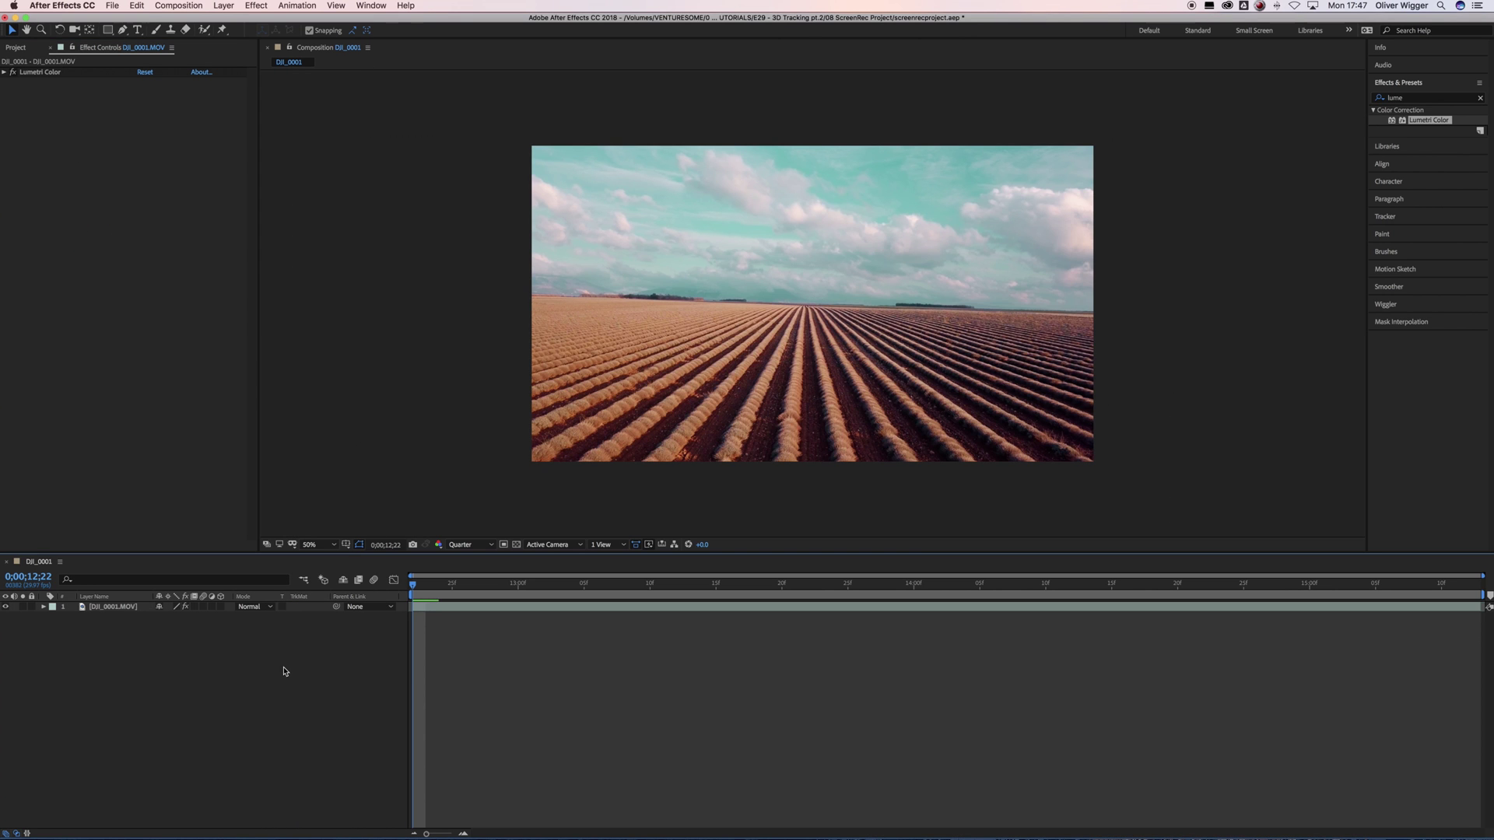
pyautogui.press('space')
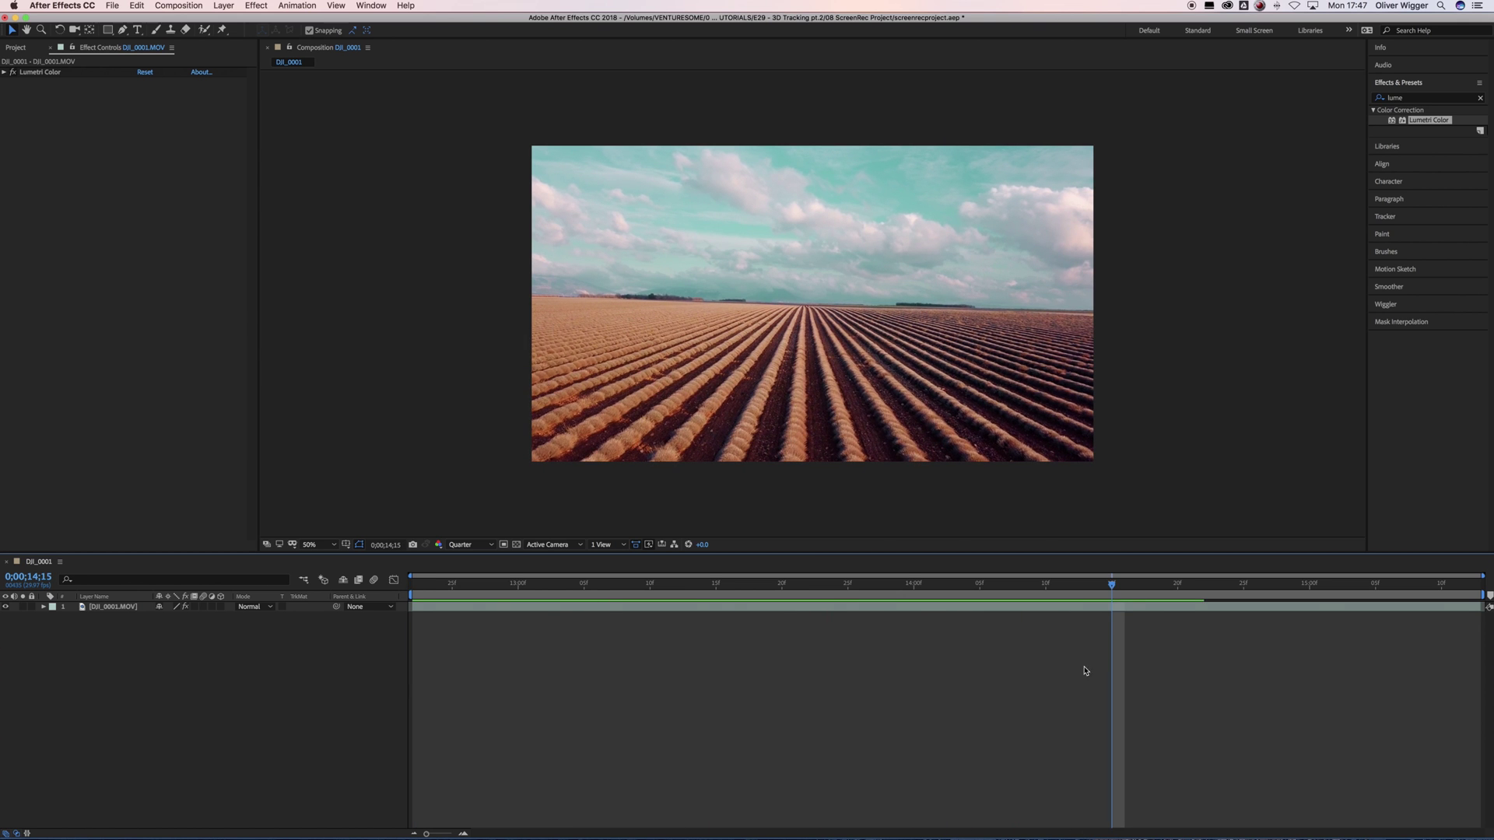
pyautogui.moveTo(1108, 585); pyautogui.dragTo(412, 585)
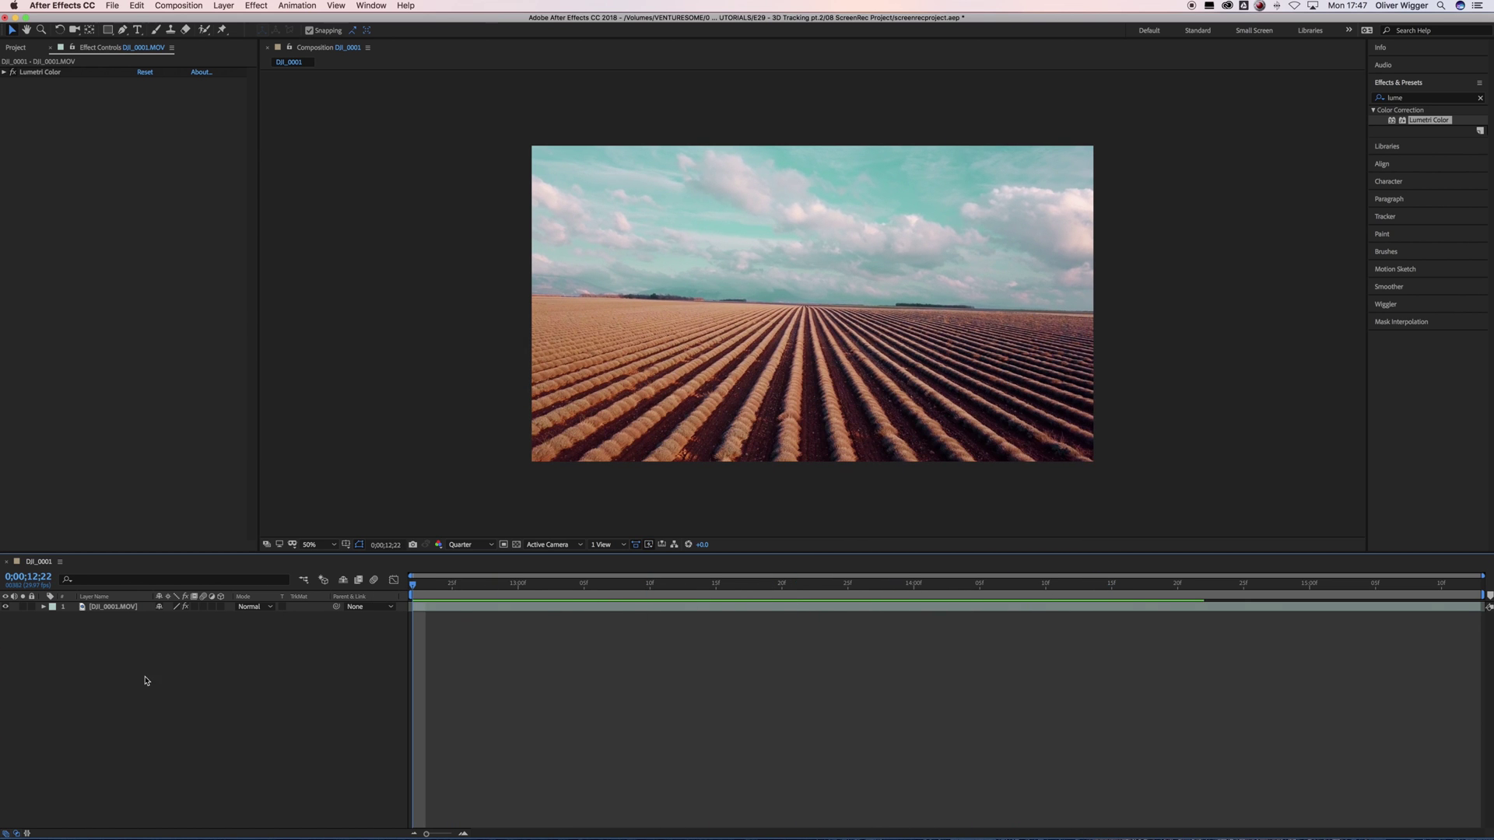
# - Apply the 3D Camera Tracker effect to the DJI_0001.MOV layer and cancel its automatic analysis
pyautogui.click(1416, 99)
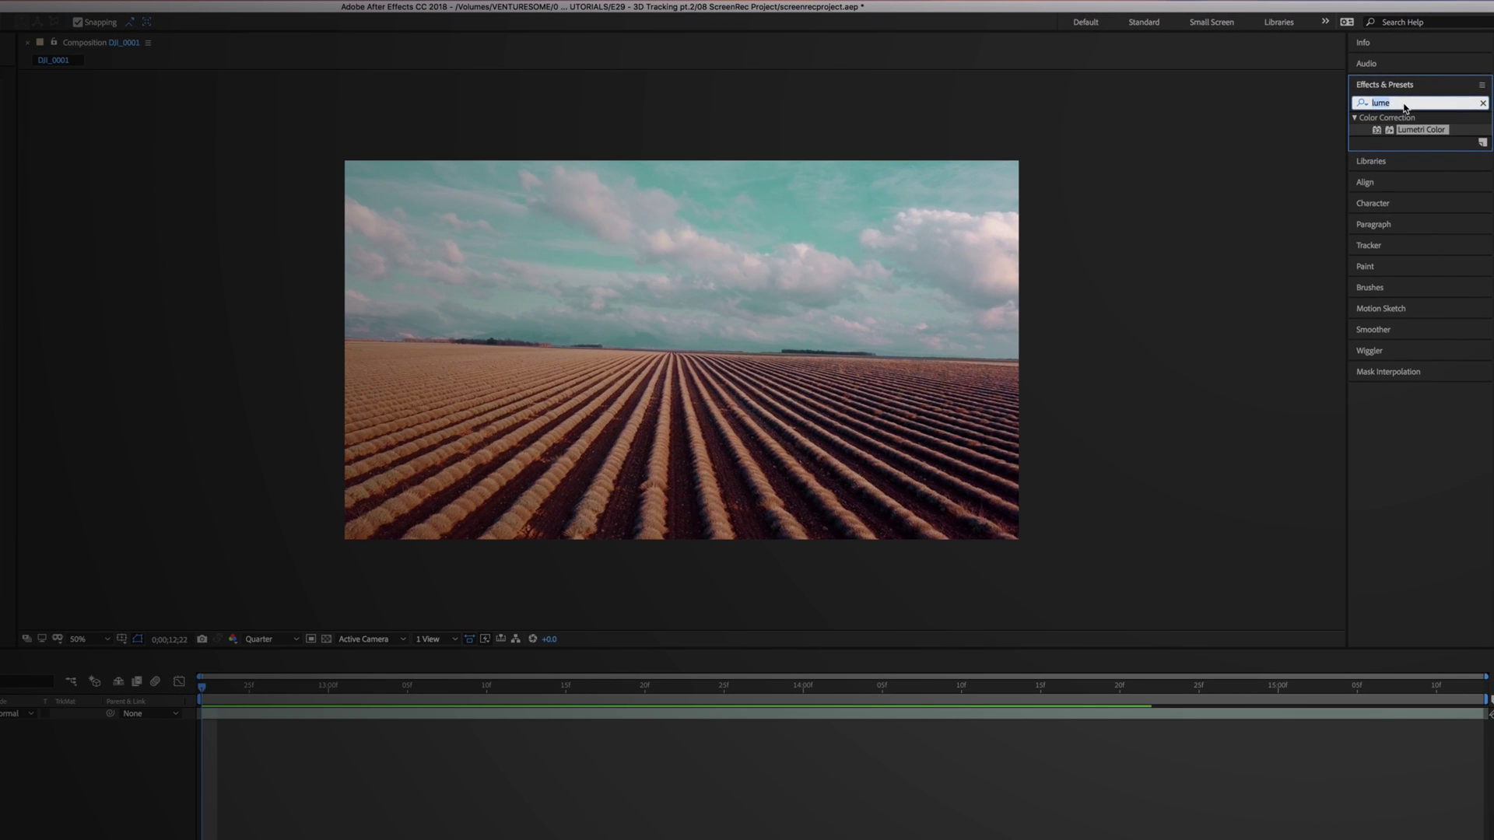
pyautogui.write('3d c')
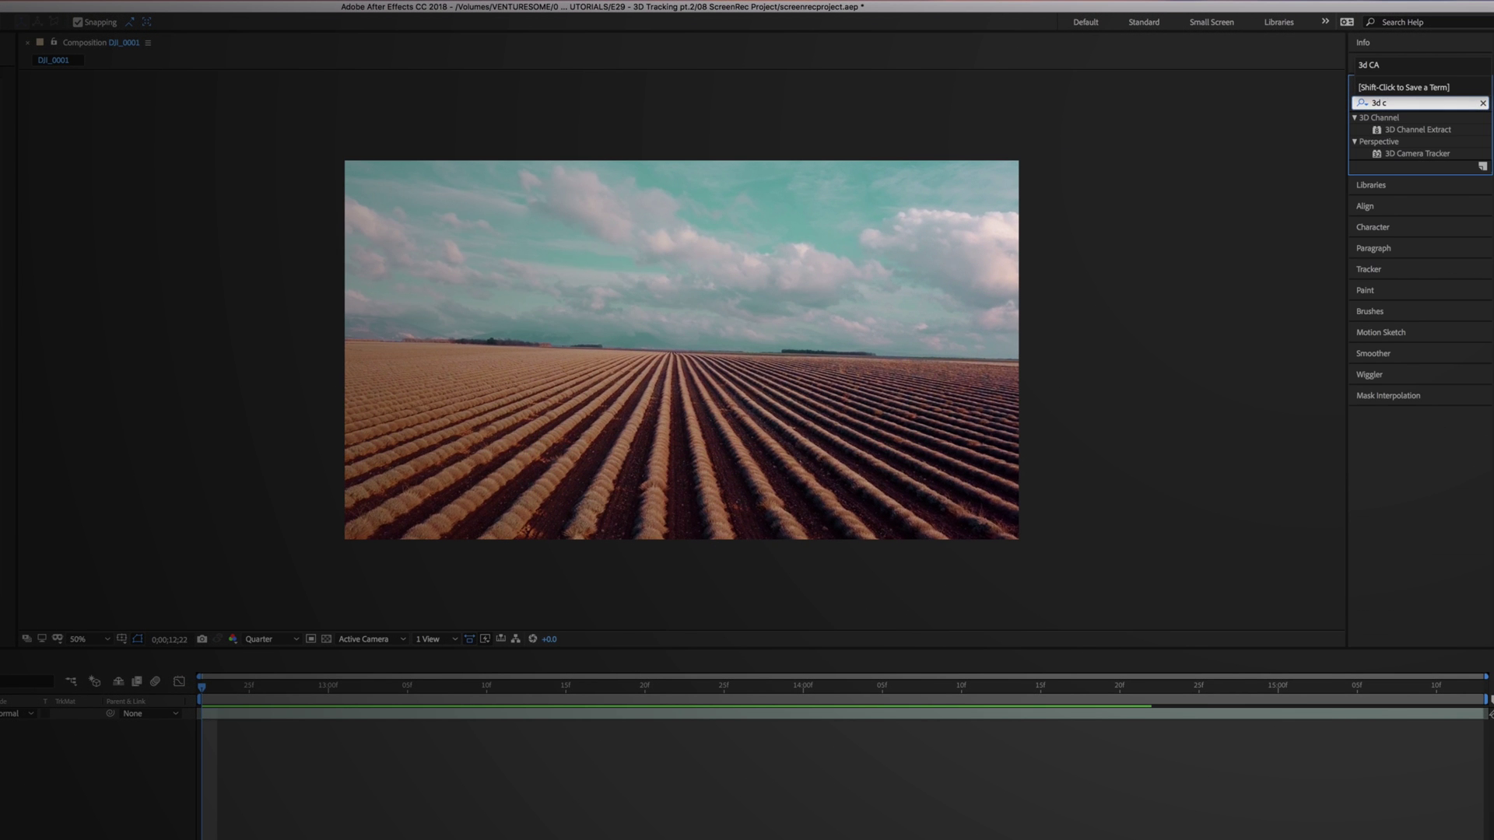
pyautogui.click(1431, 155)
pyautogui.doubleClick(1418, 153)
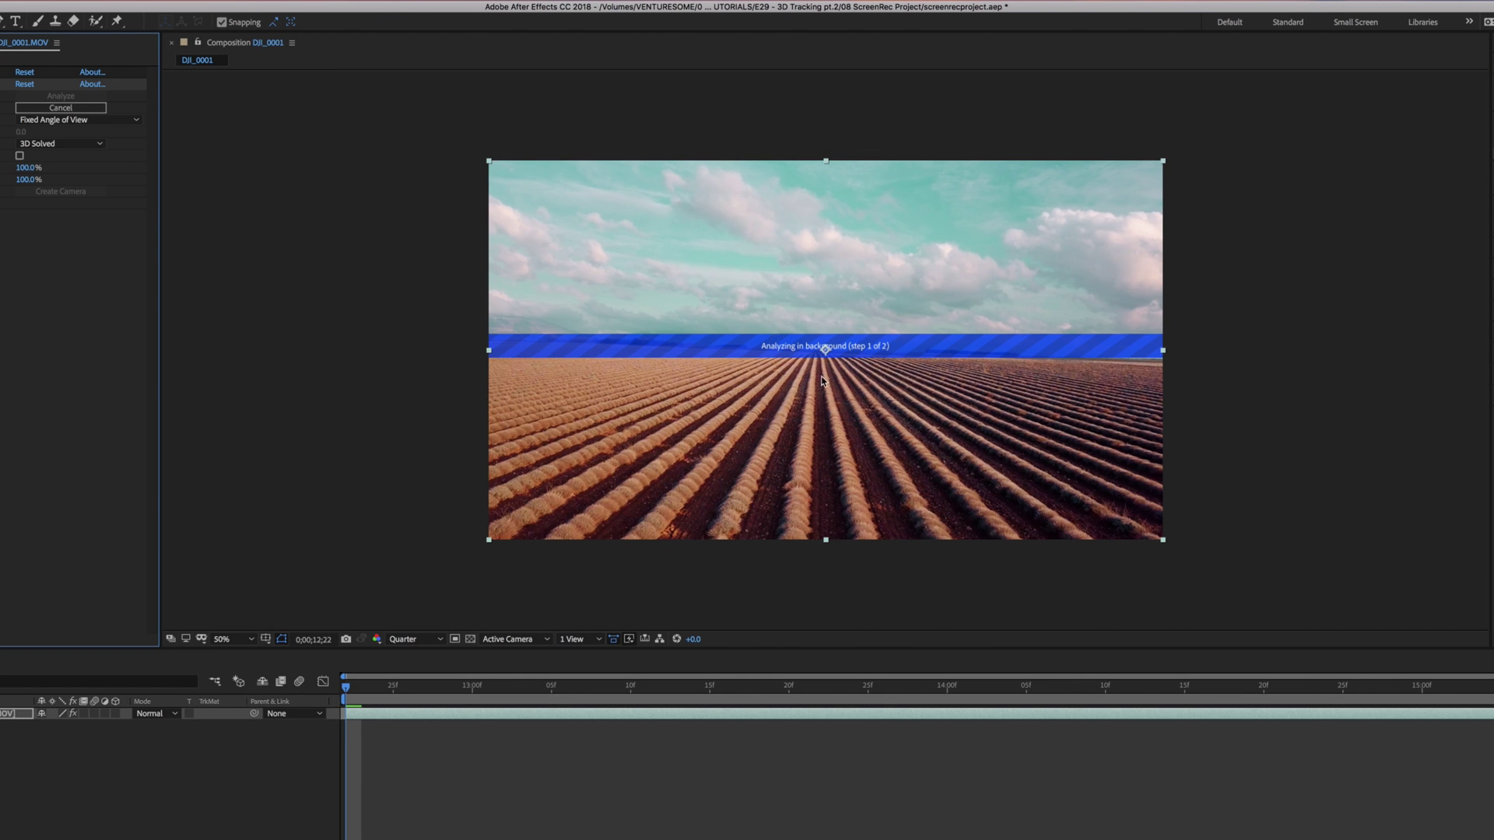
pyautogui.click(61, 108)
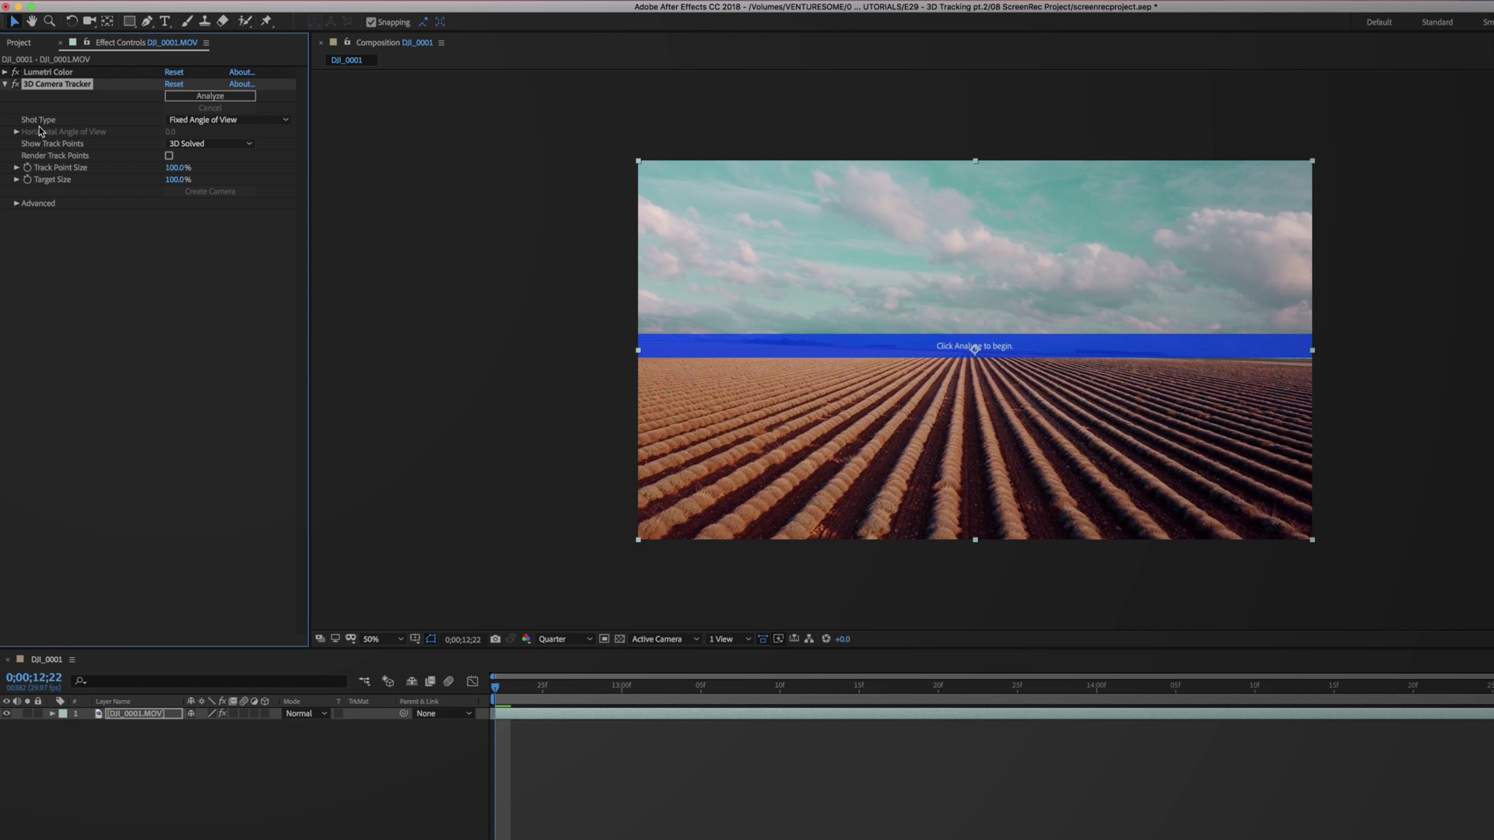
# - Configure the camera tracker with Fixed Angle of View, rendered track points, Auto Detect solving and Detailed Analysis
pyautogui.click(266, 121)
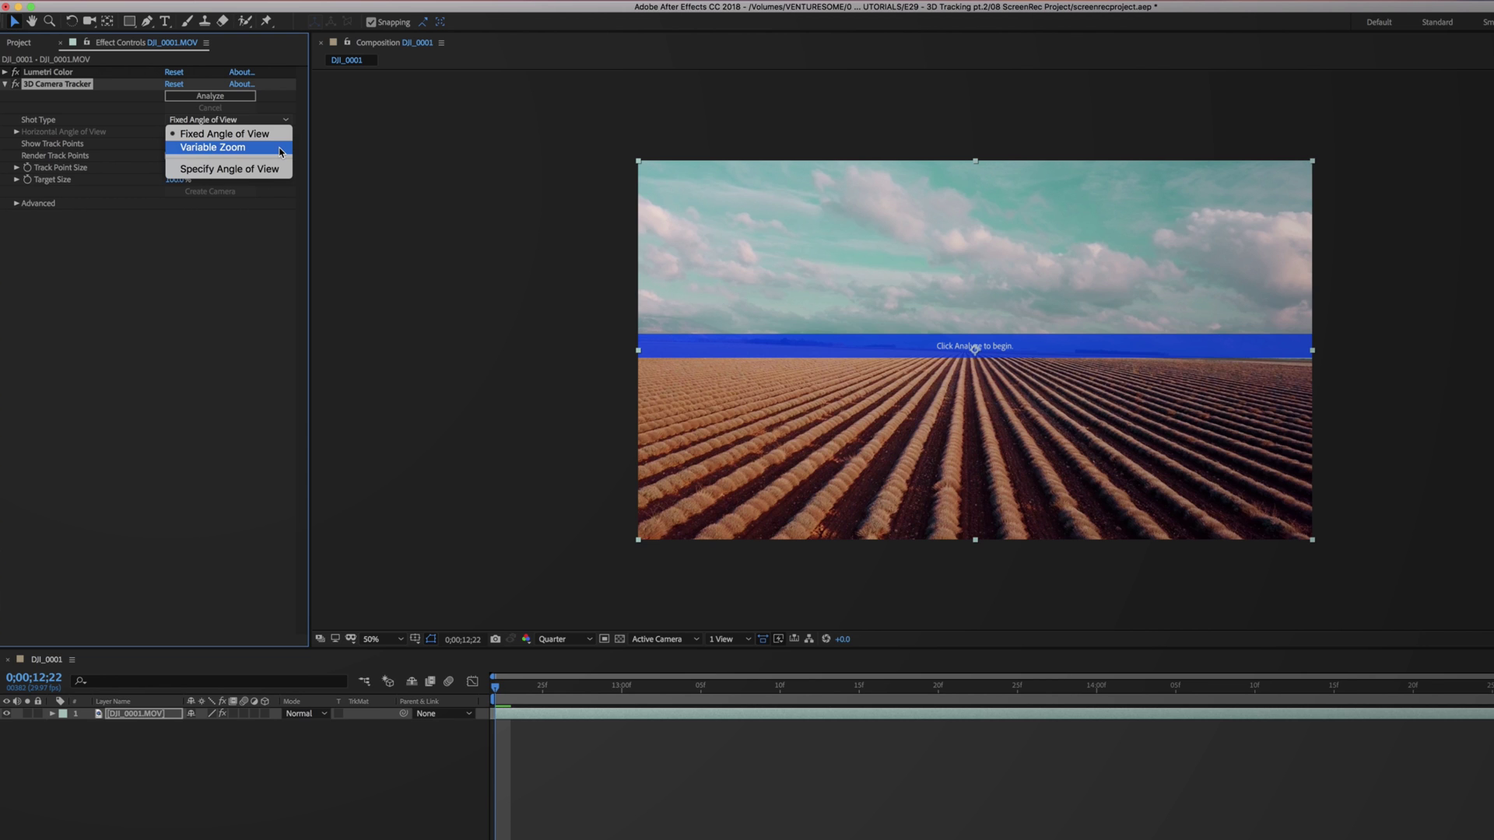
pyautogui.click(234, 134)
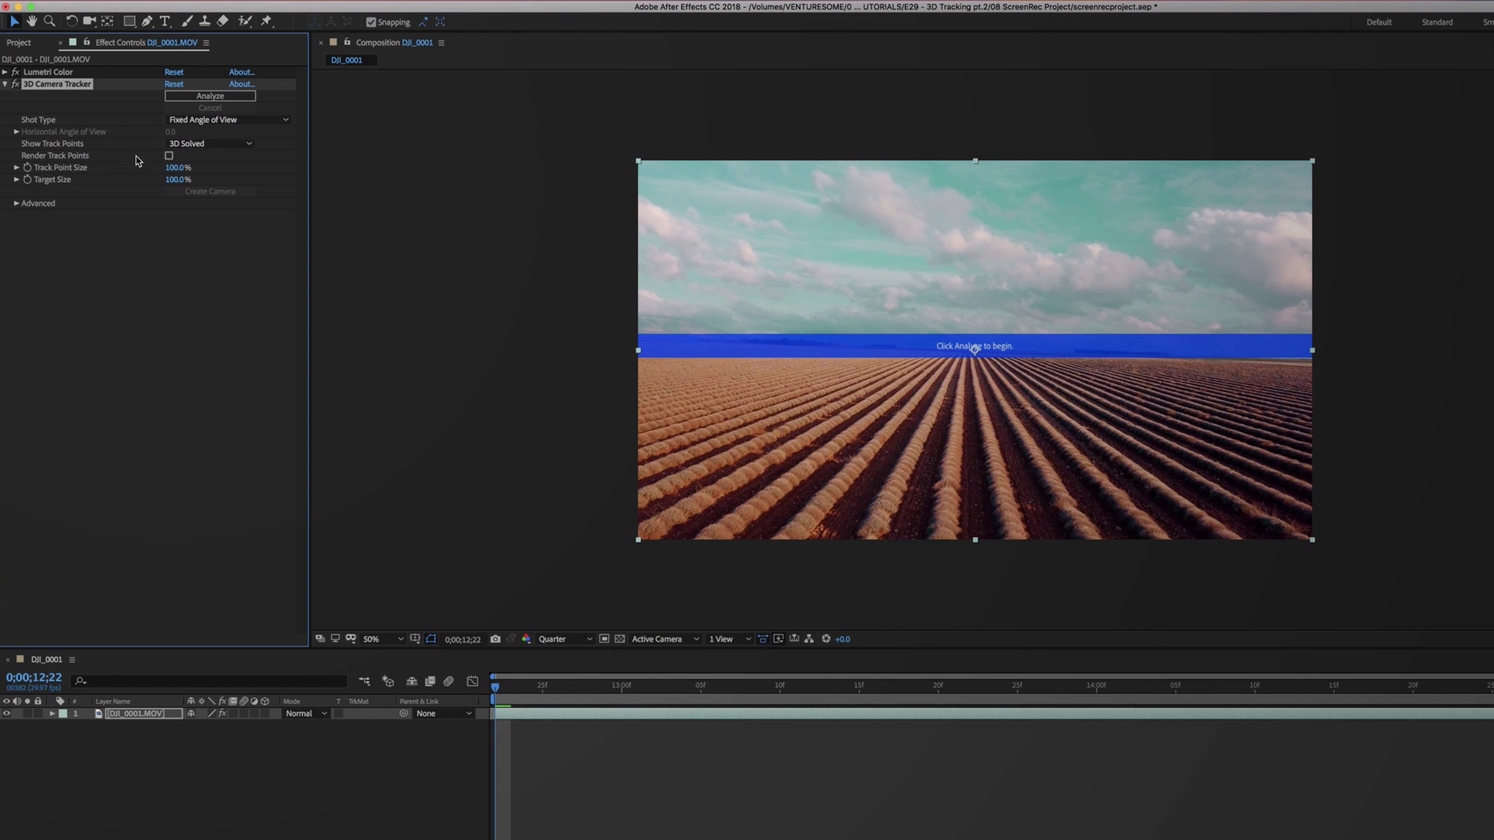
pyautogui.click(169, 156)
pyautogui.click(18, 206)
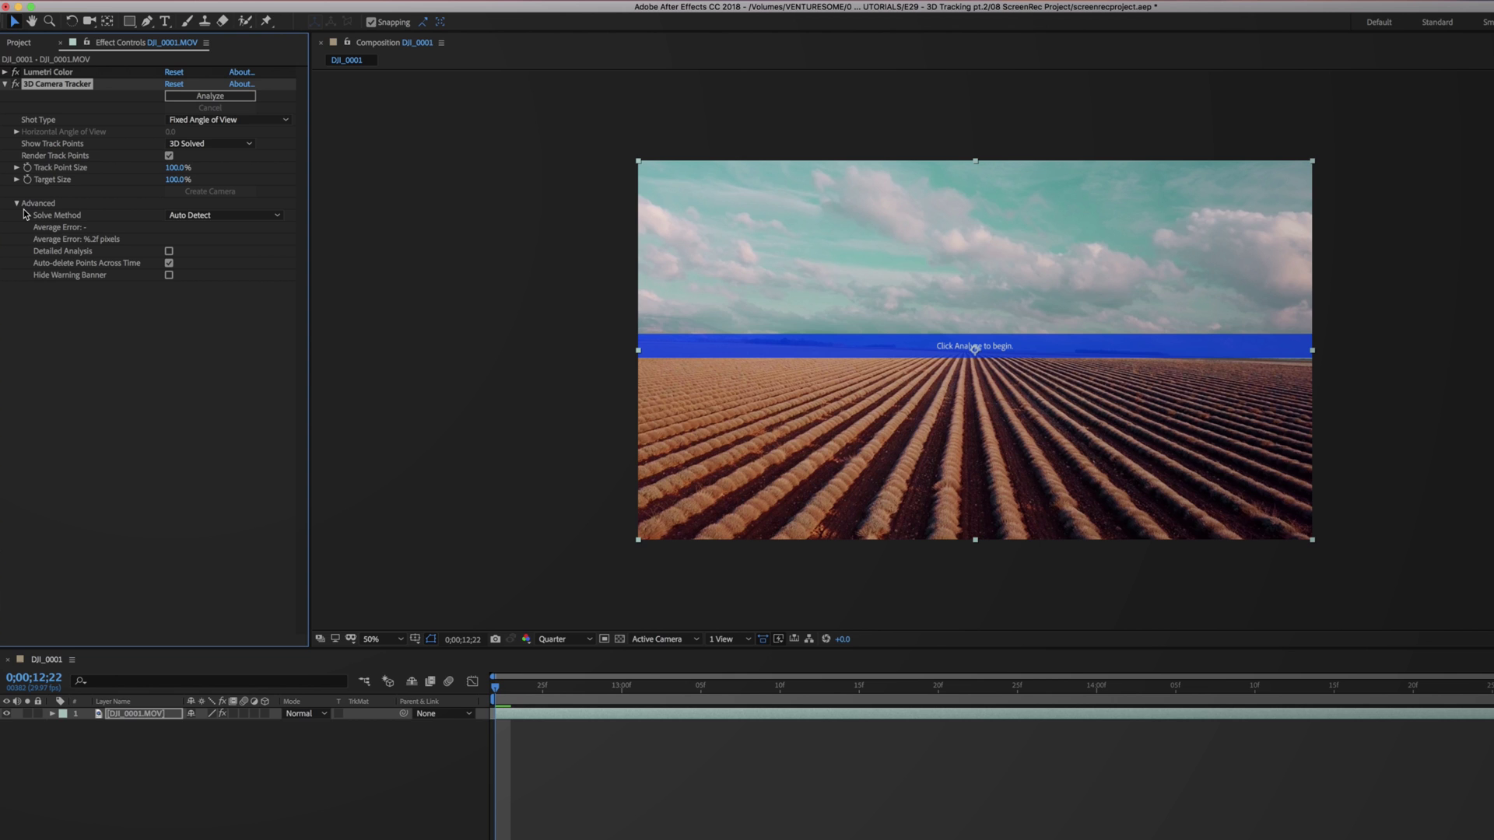
pyautogui.click(220, 217)
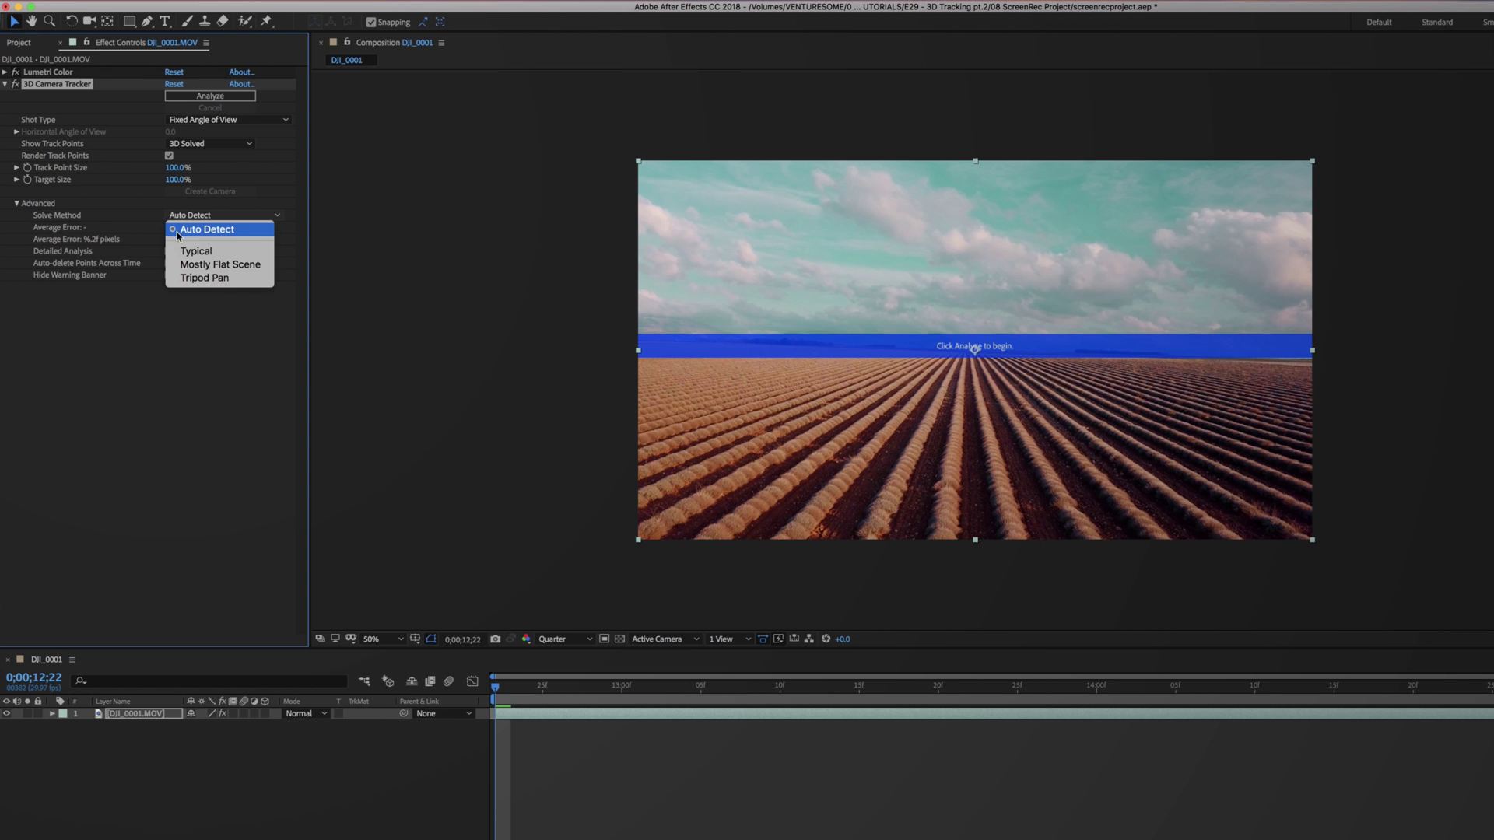
pyautogui.click(234, 230)
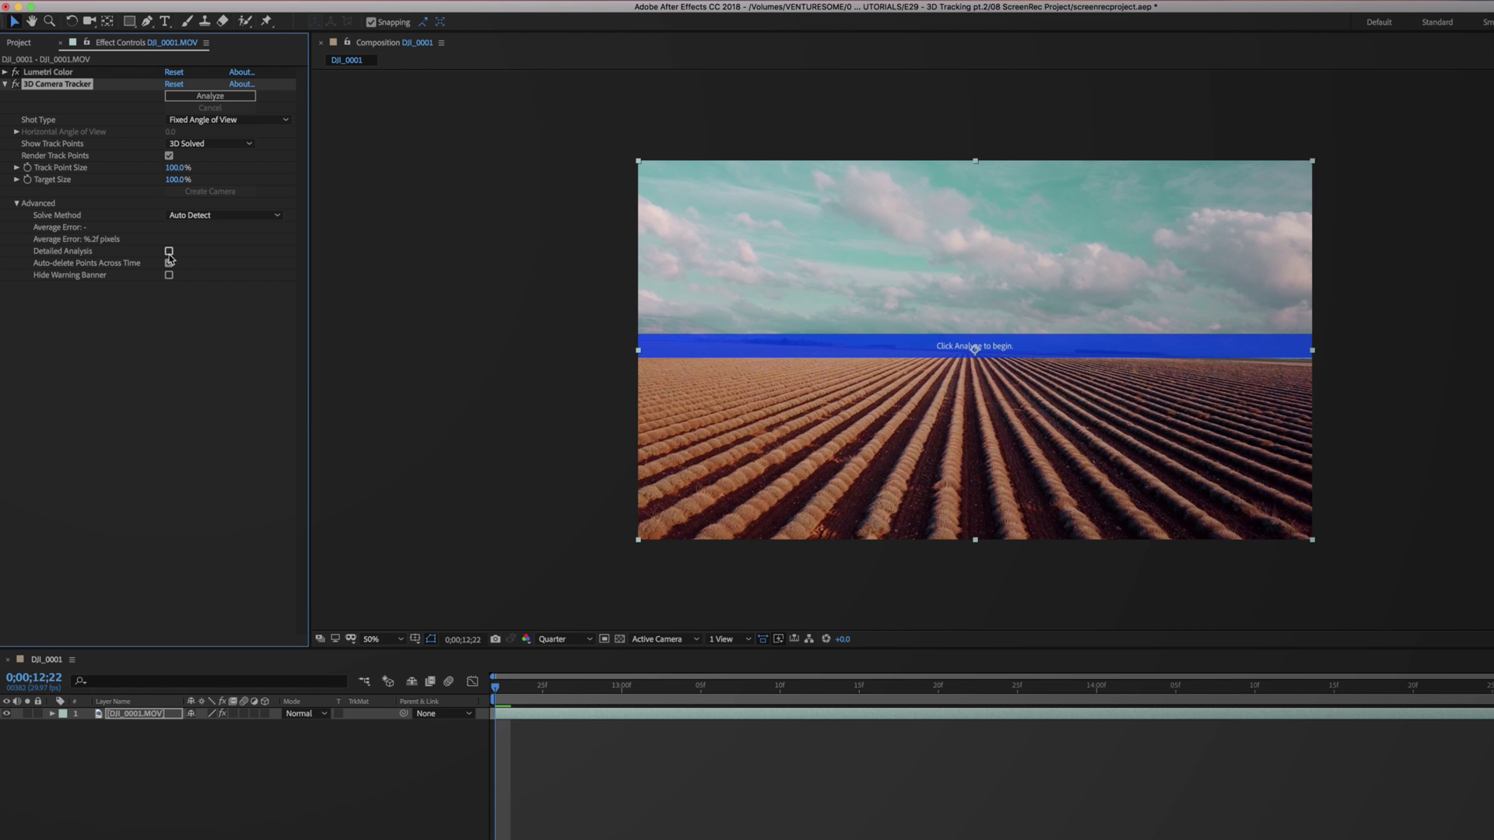
pyautogui.click(169, 253)
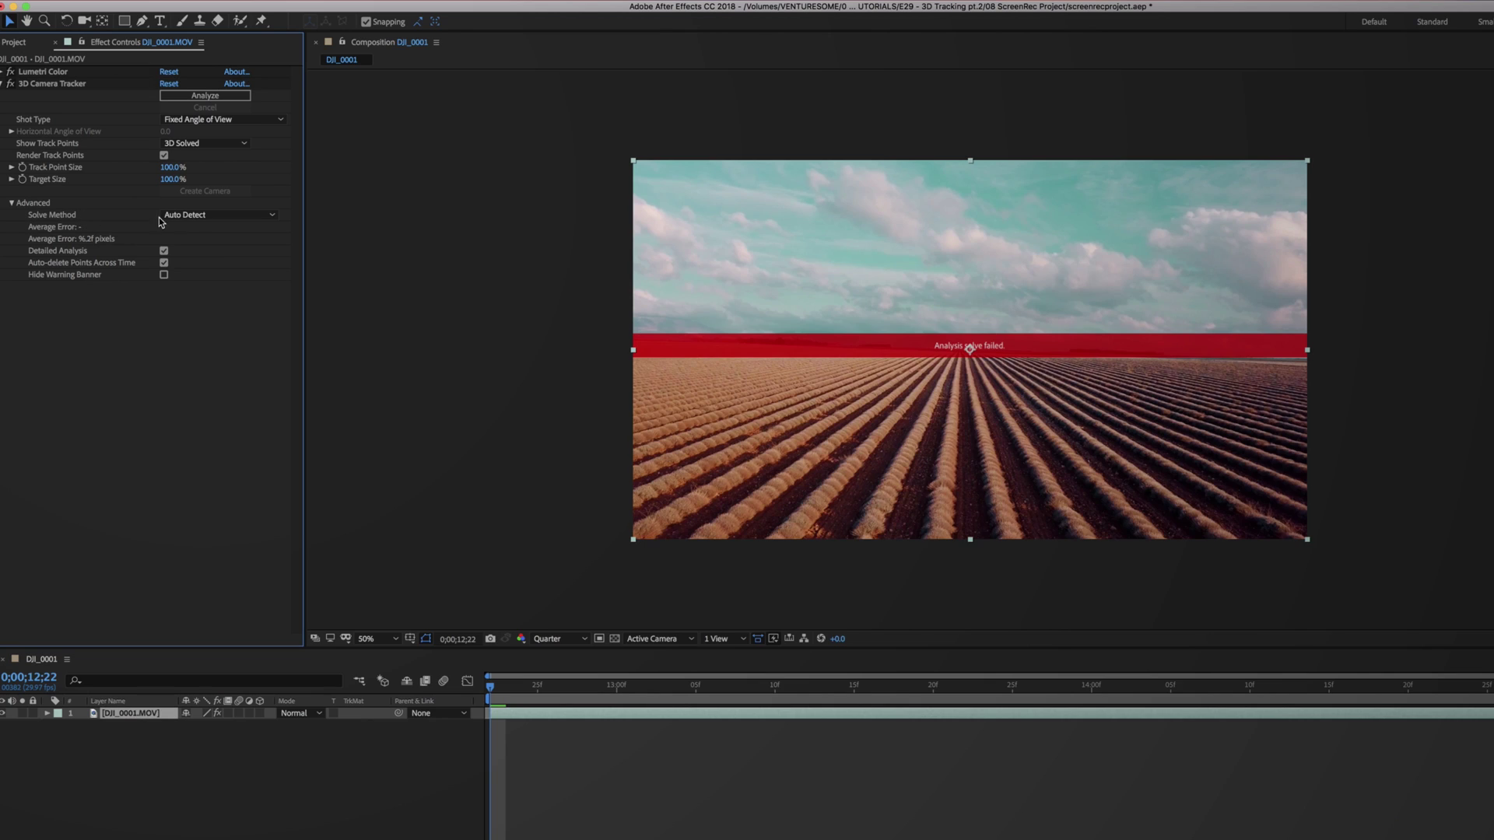
# - Set the tracker's Solve Method to Mostly Flat Scene, Track Point Size to 294% and Target Size to 200%
pyautogui.click(201, 216)
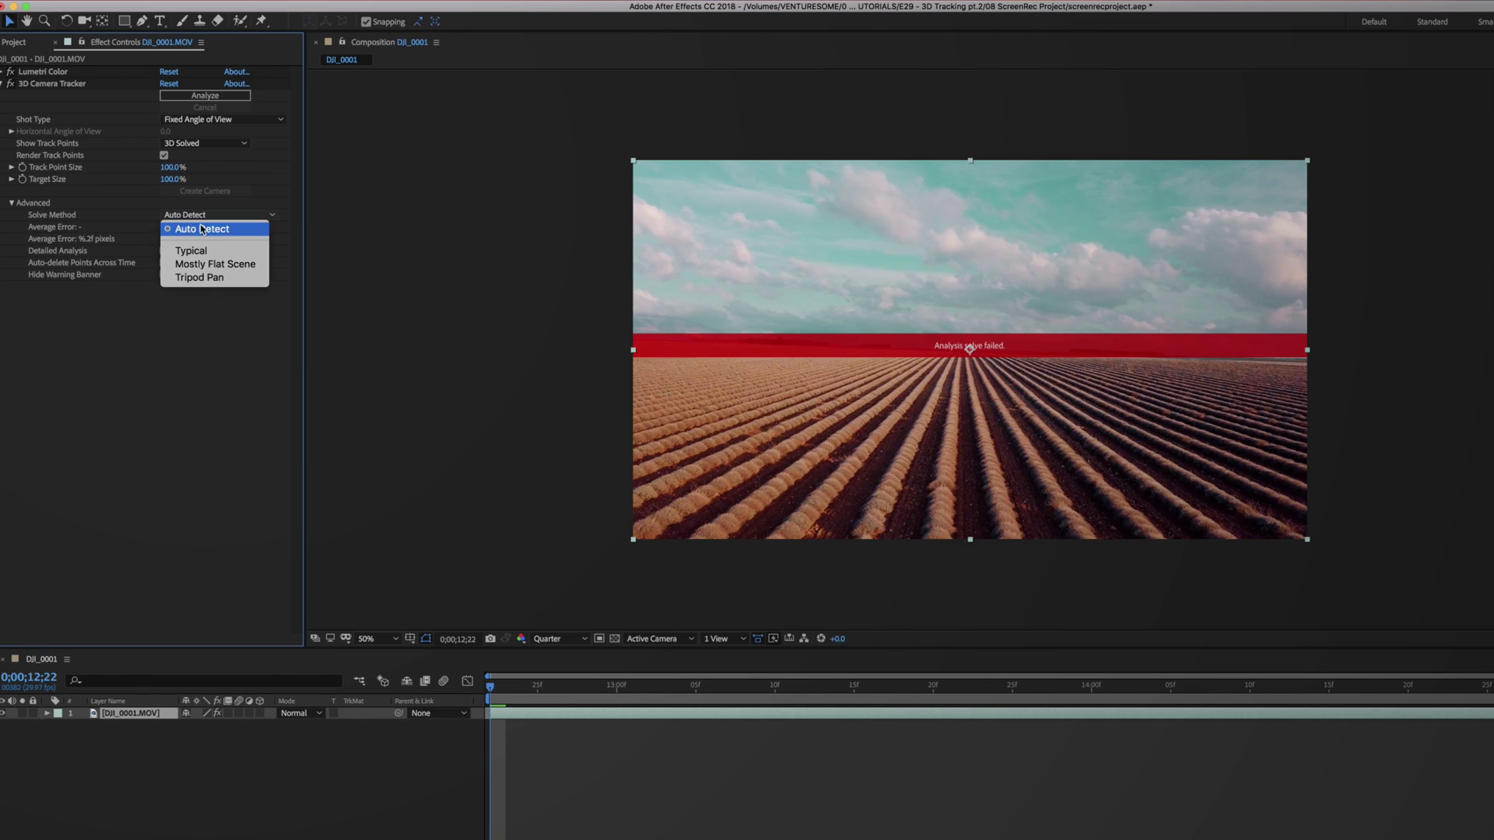
pyautogui.click(215, 265)
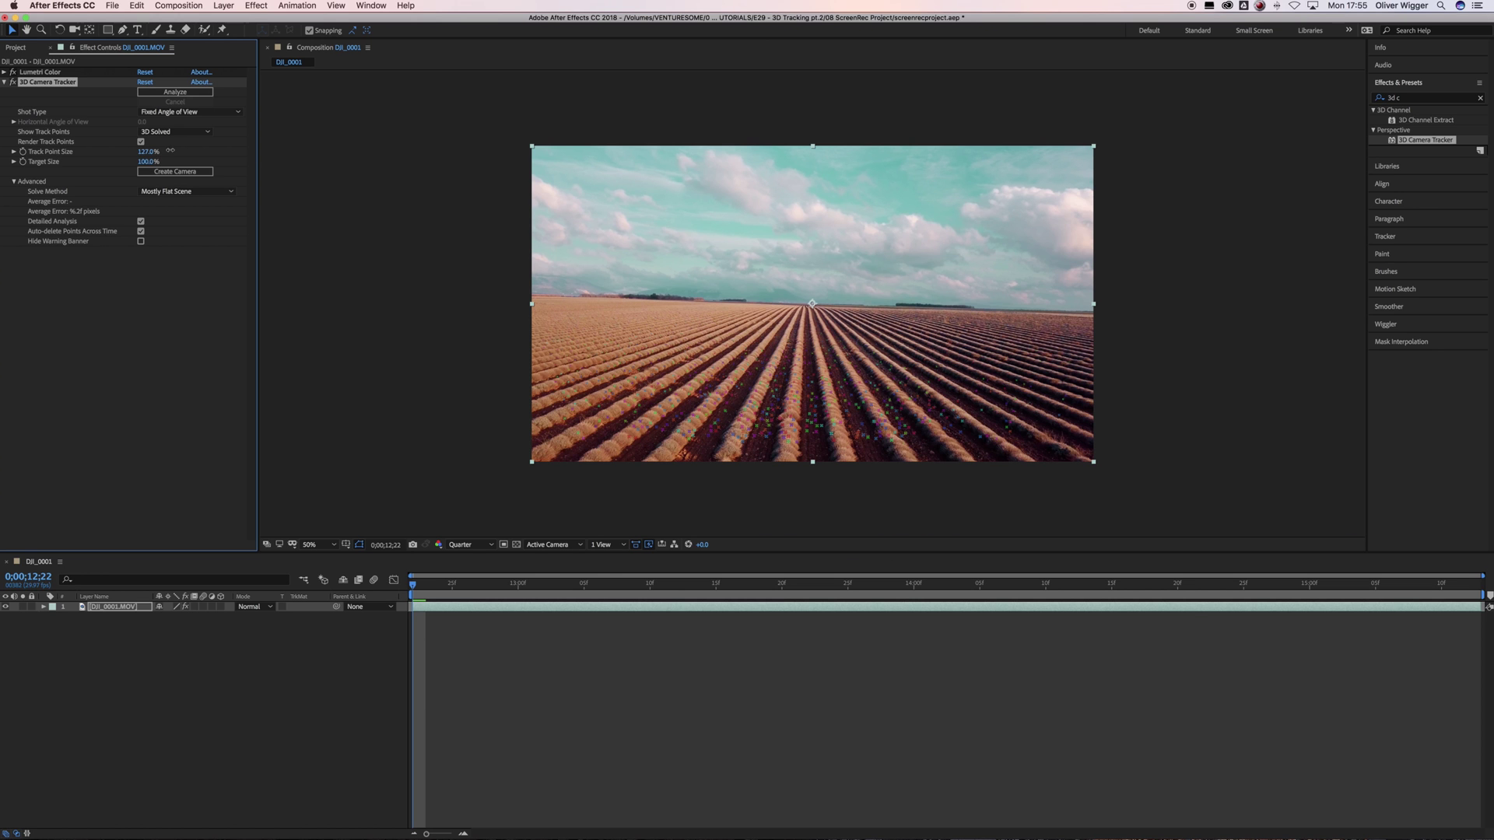
pyautogui.moveTo(169, 151); pyautogui.dragTo(300, 152)
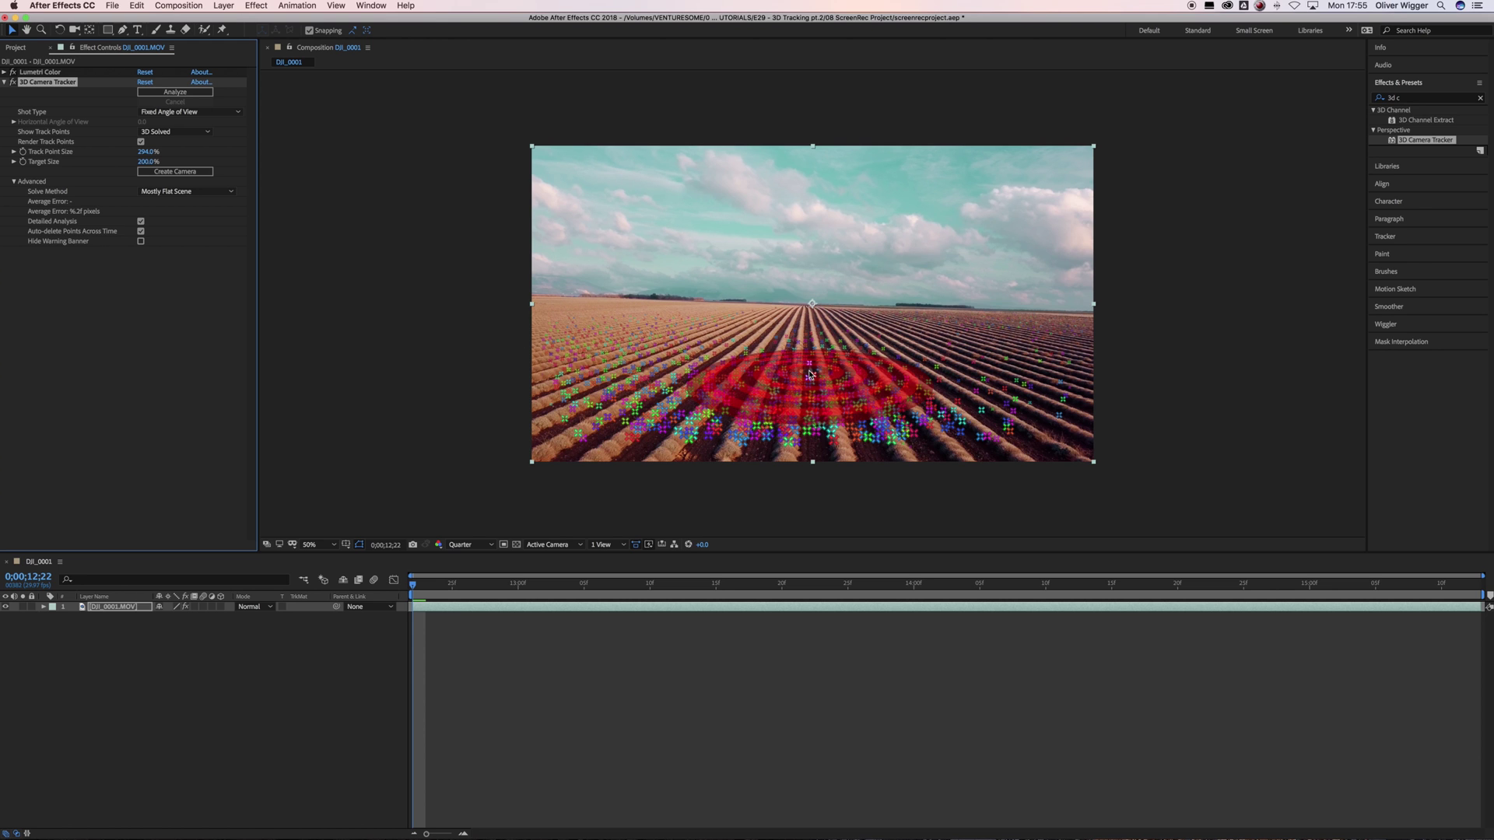
# - Select all the track points across the field and create a text layer and camera from them
pyautogui.rightClick(810, 374)
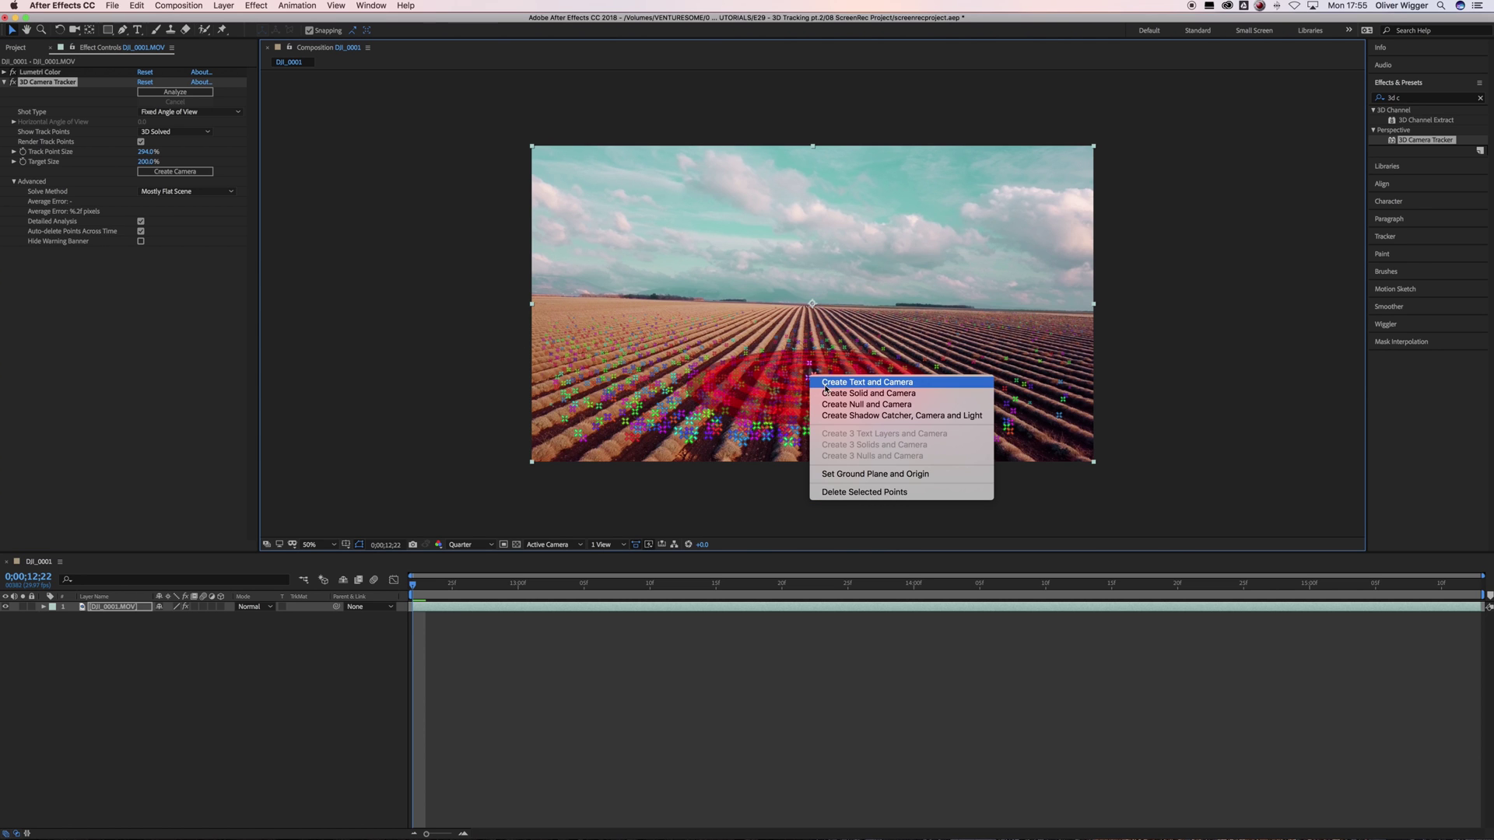
pyautogui.click(759, 465)
pyautogui.moveTo(837, 452)
pyautogui.mouseDown()
pyautogui.moveTo(1015, 460)
pyautogui.moveTo(1066, 444)
pyautogui.moveTo(1092, 424)
pyautogui.moveTo(1096, 320)
pyautogui.moveTo(575, 300)
pyautogui.moveTo(523, 311)
pyautogui.moveTo(511, 386)
pyautogui.moveTo(539, 453)
pyautogui.moveTo(682, 472)
pyautogui.moveTo(825, 451)
pyautogui.mouseUp()
pyautogui.rightClick(781, 351)
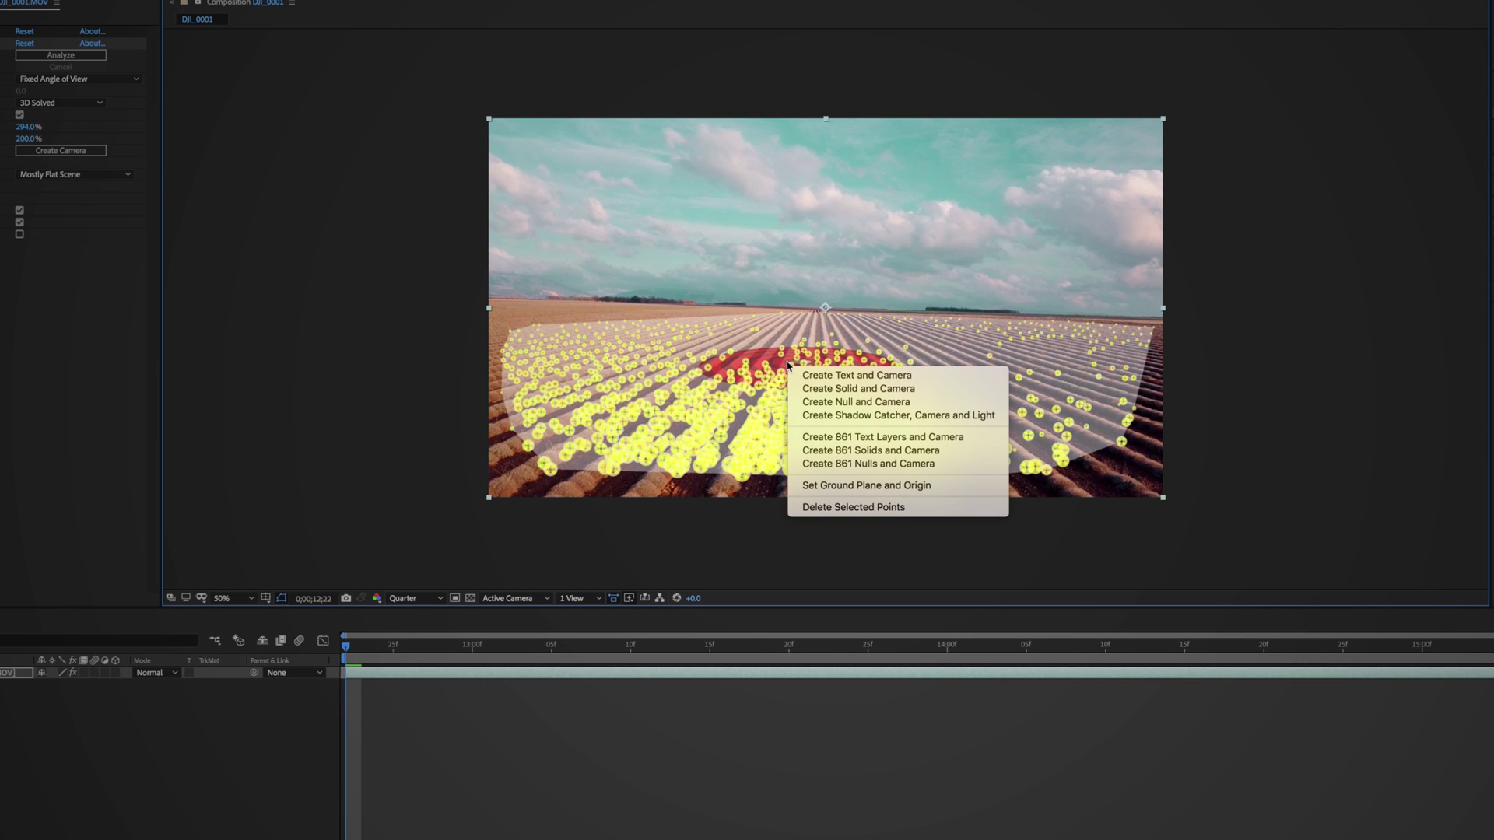
pyautogui.click(924, 378)
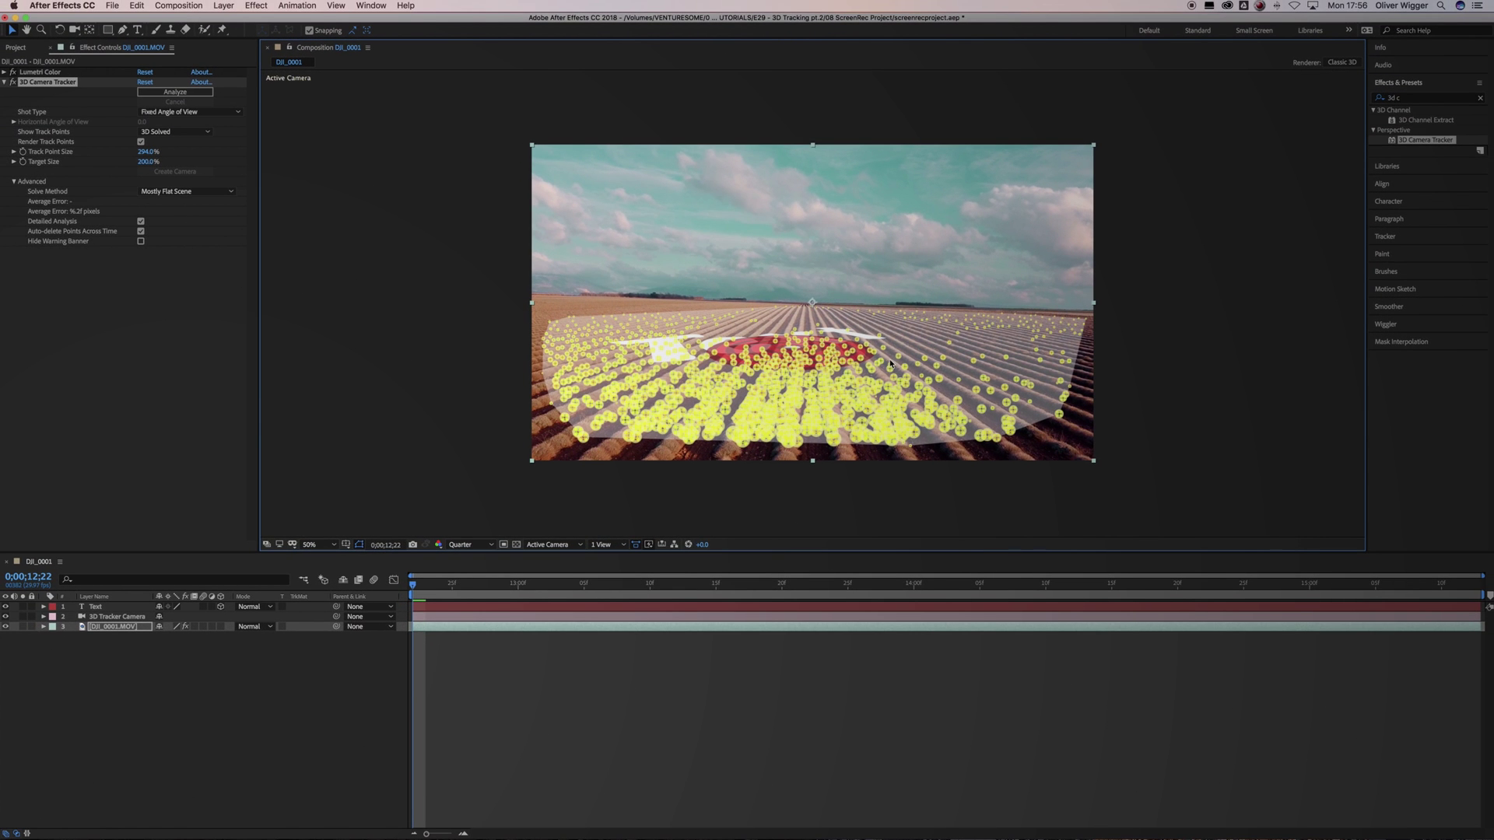
# - Stand the Text layer upright by setting its X Rotation to 90° and Y Rotation to 37°
pyautogui.click(755, 338)
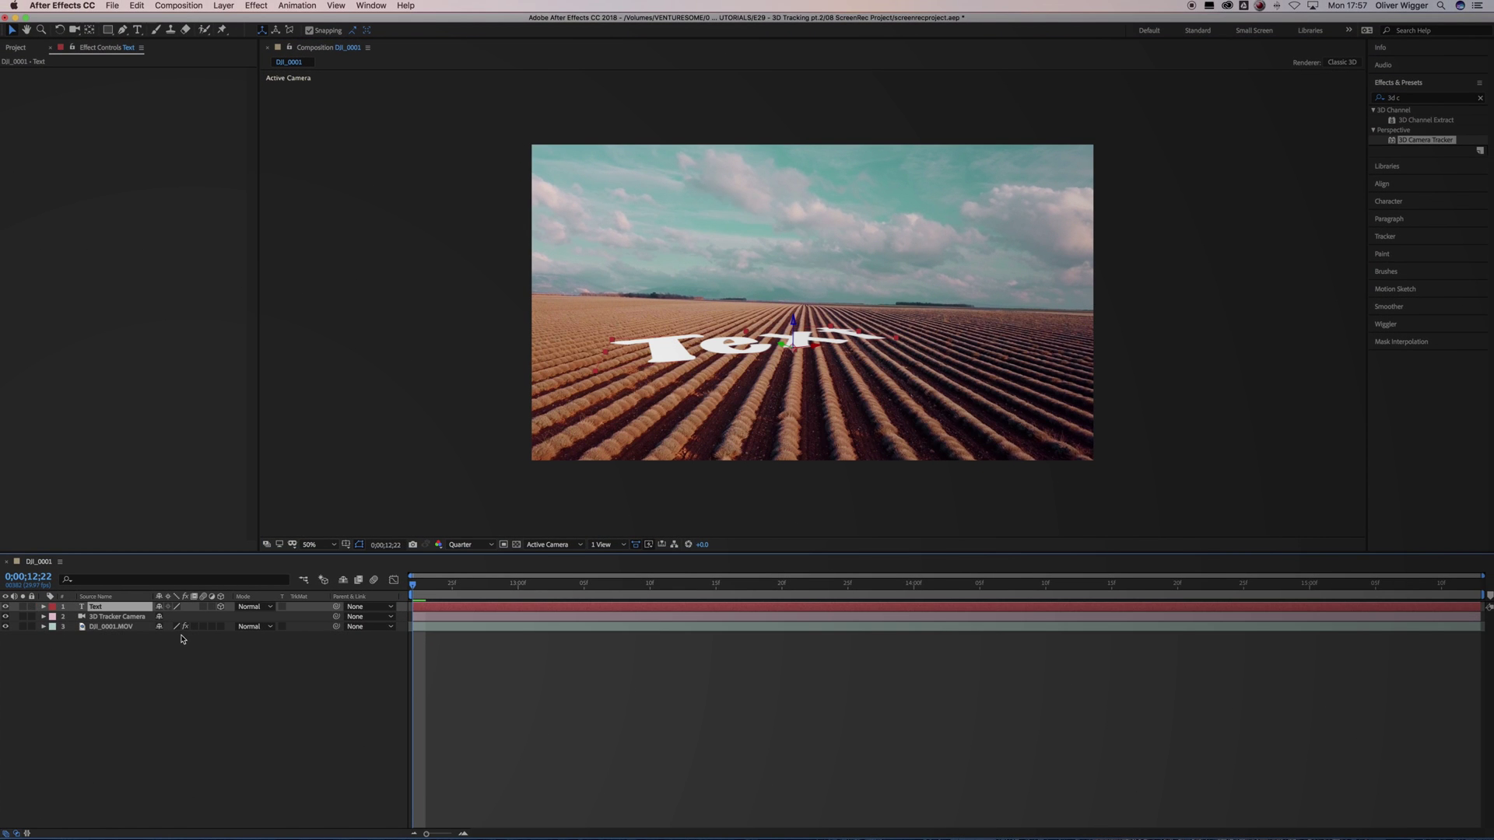
pyautogui.press('r')
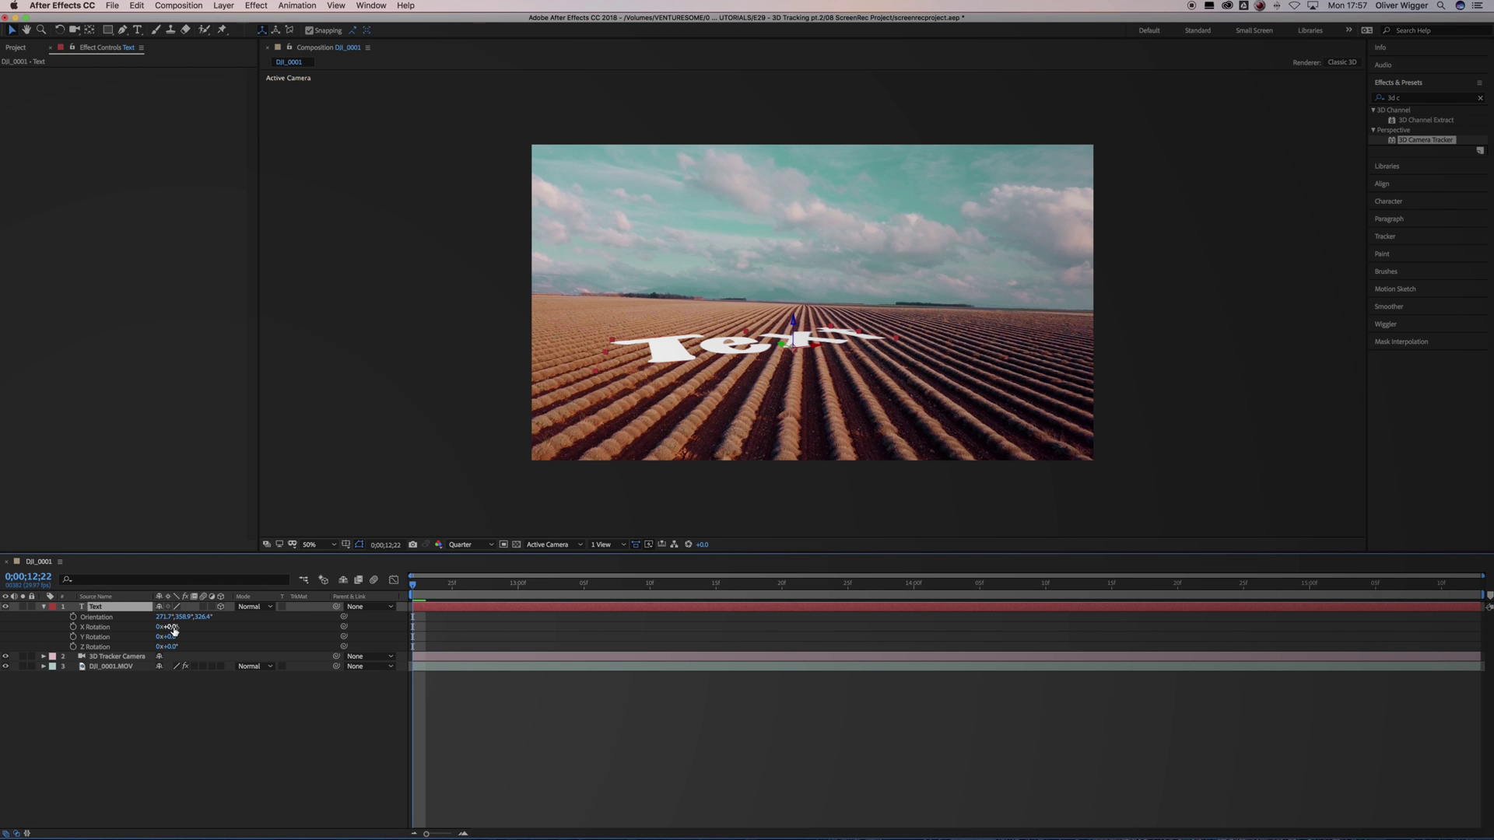
pyautogui.moveTo(173, 630)
pyautogui.mouseDown()
pyautogui.moveTo(176, 647)
pyautogui.moveTo(197, 636)
pyautogui.mouseUp()
pyautogui.press('super+z')
pyautogui.click(134, 643)
# - Scale the Text layer to 1500% on all axes and reposition it over the field
pyautogui.click(125, 606)
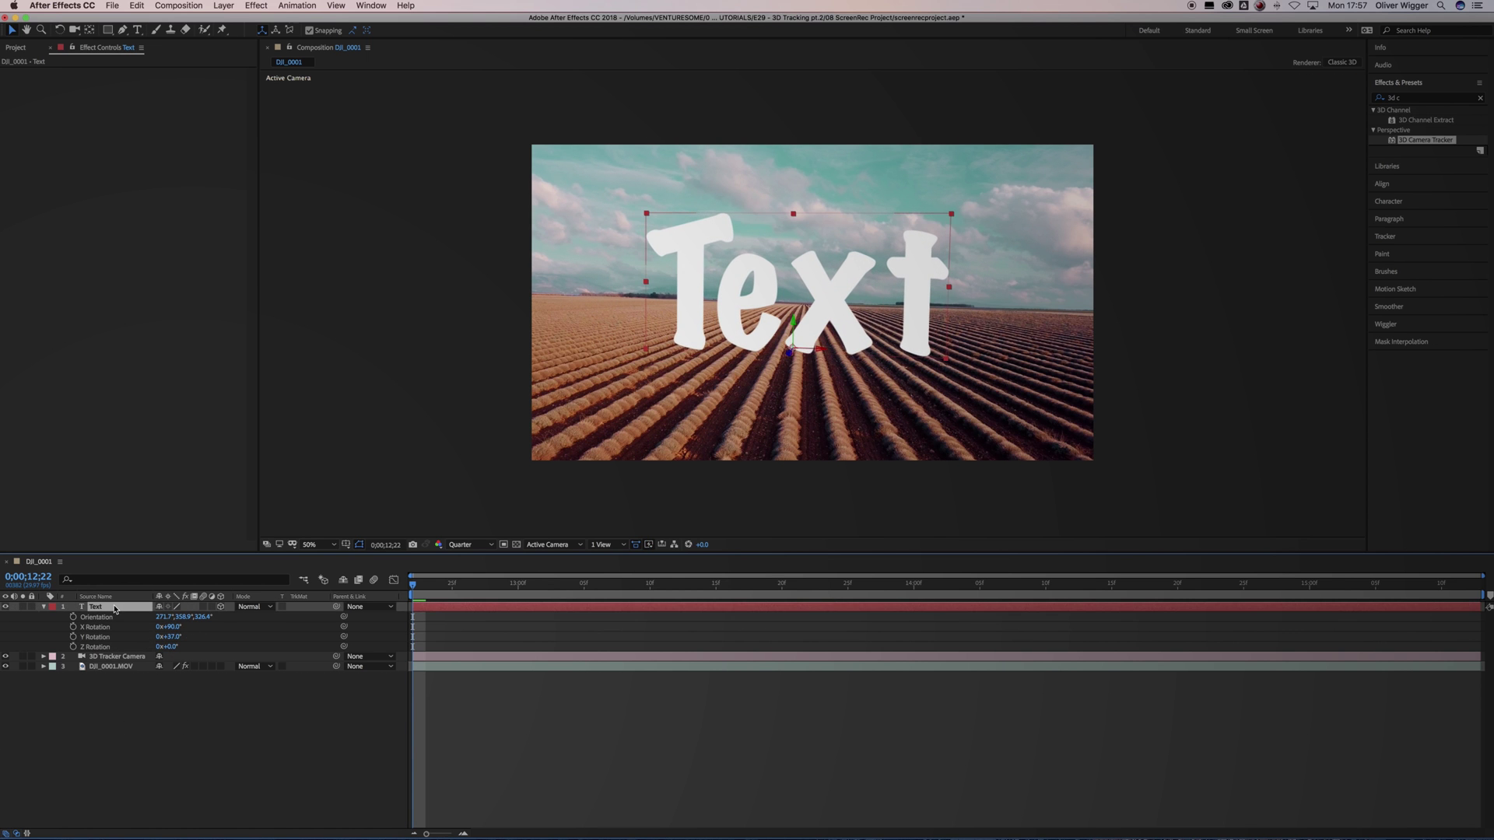
pyautogui.press('s')
pyautogui.click(220, 617)
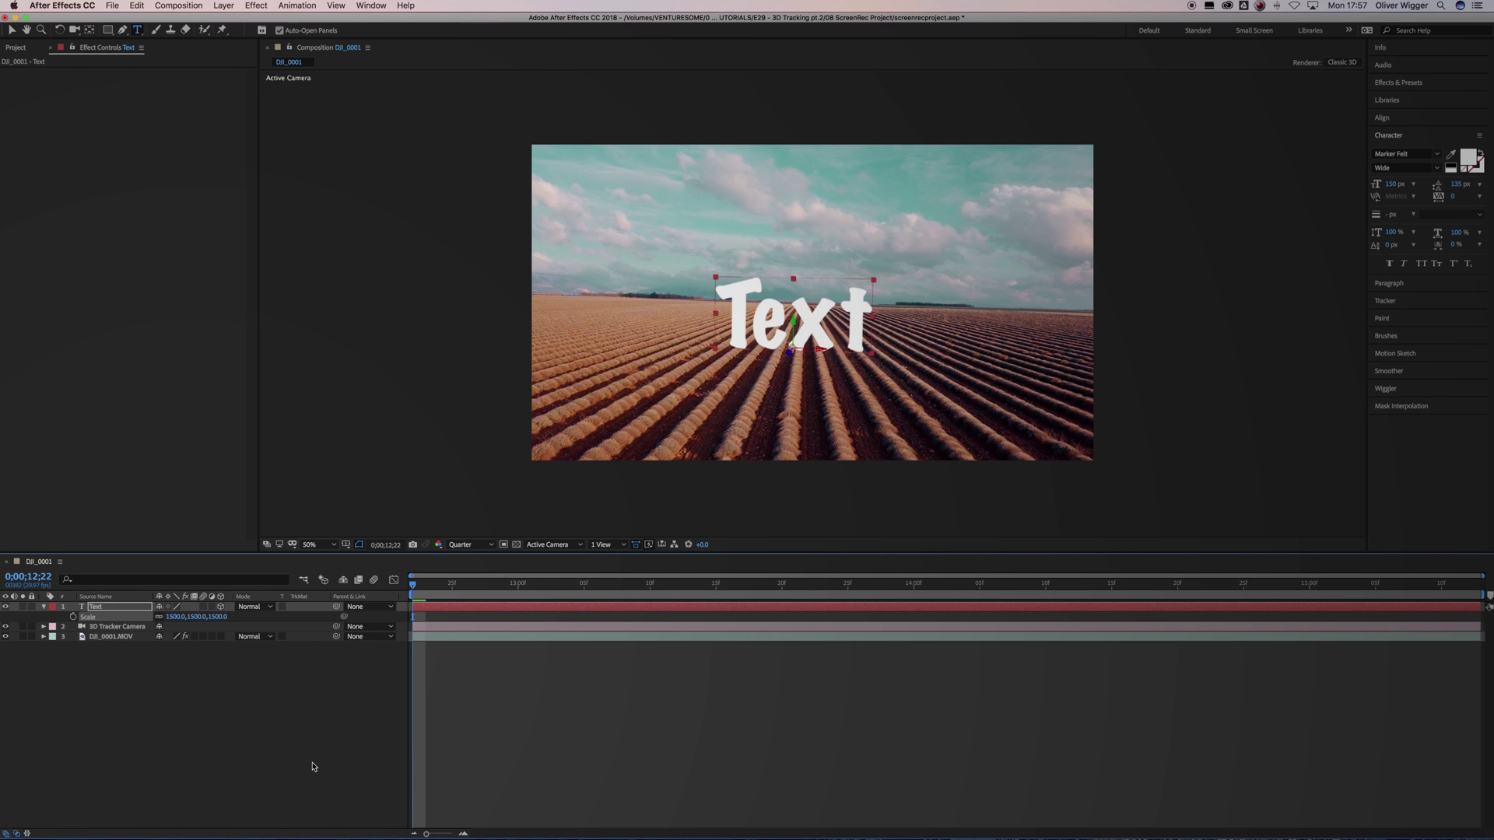
pyautogui.click(359, 747)
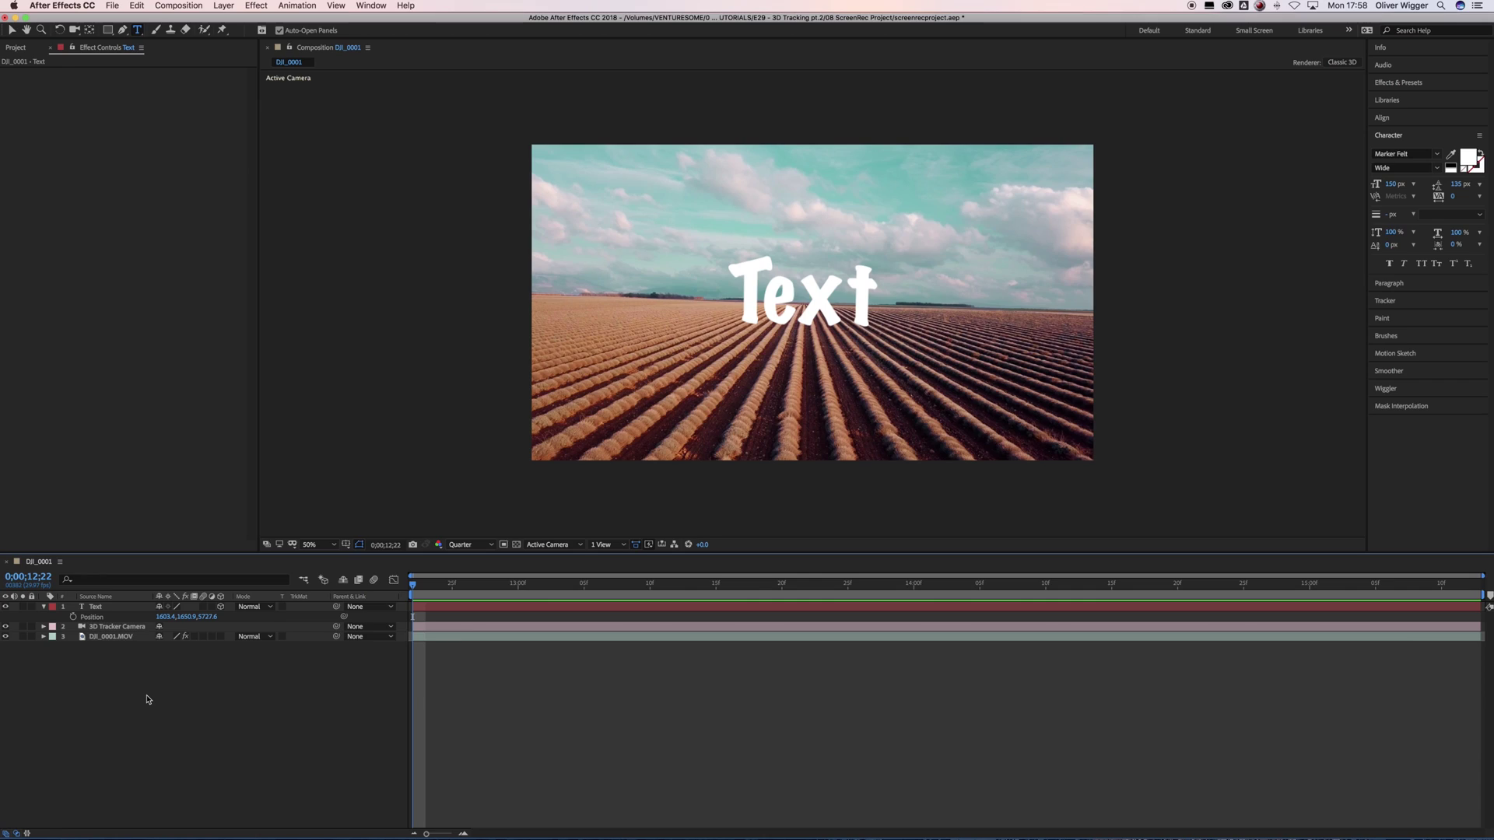
# - Duplicate the Text layer and rotate the copy so it lies flat on the field in front of the original
pyautogui.click(103, 616)
pyautogui.press('super+d')
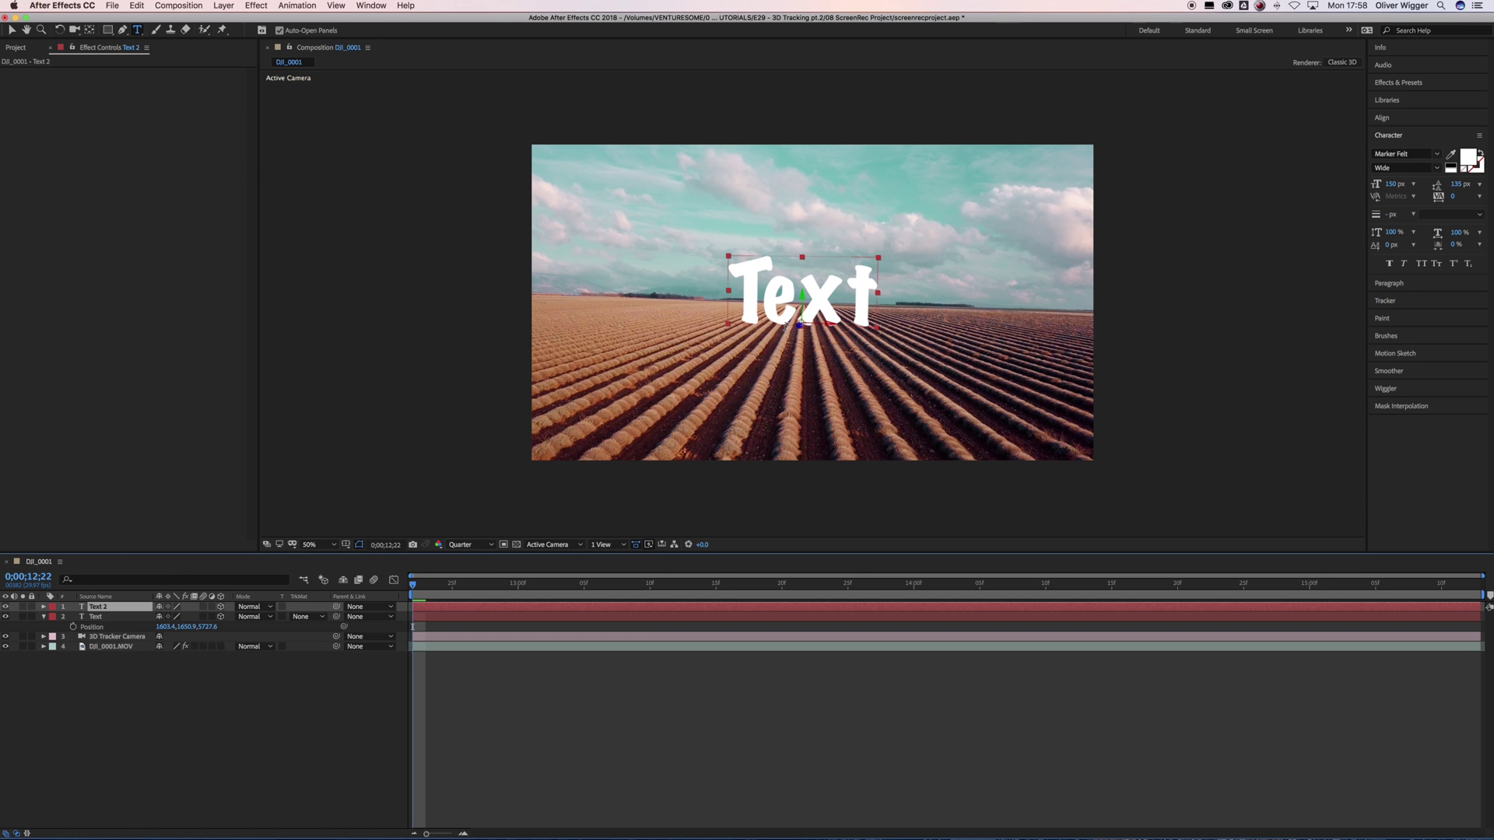
pyautogui.press('w')
pyautogui.moveTo(828, 323); pyautogui.dragTo(828, 319)
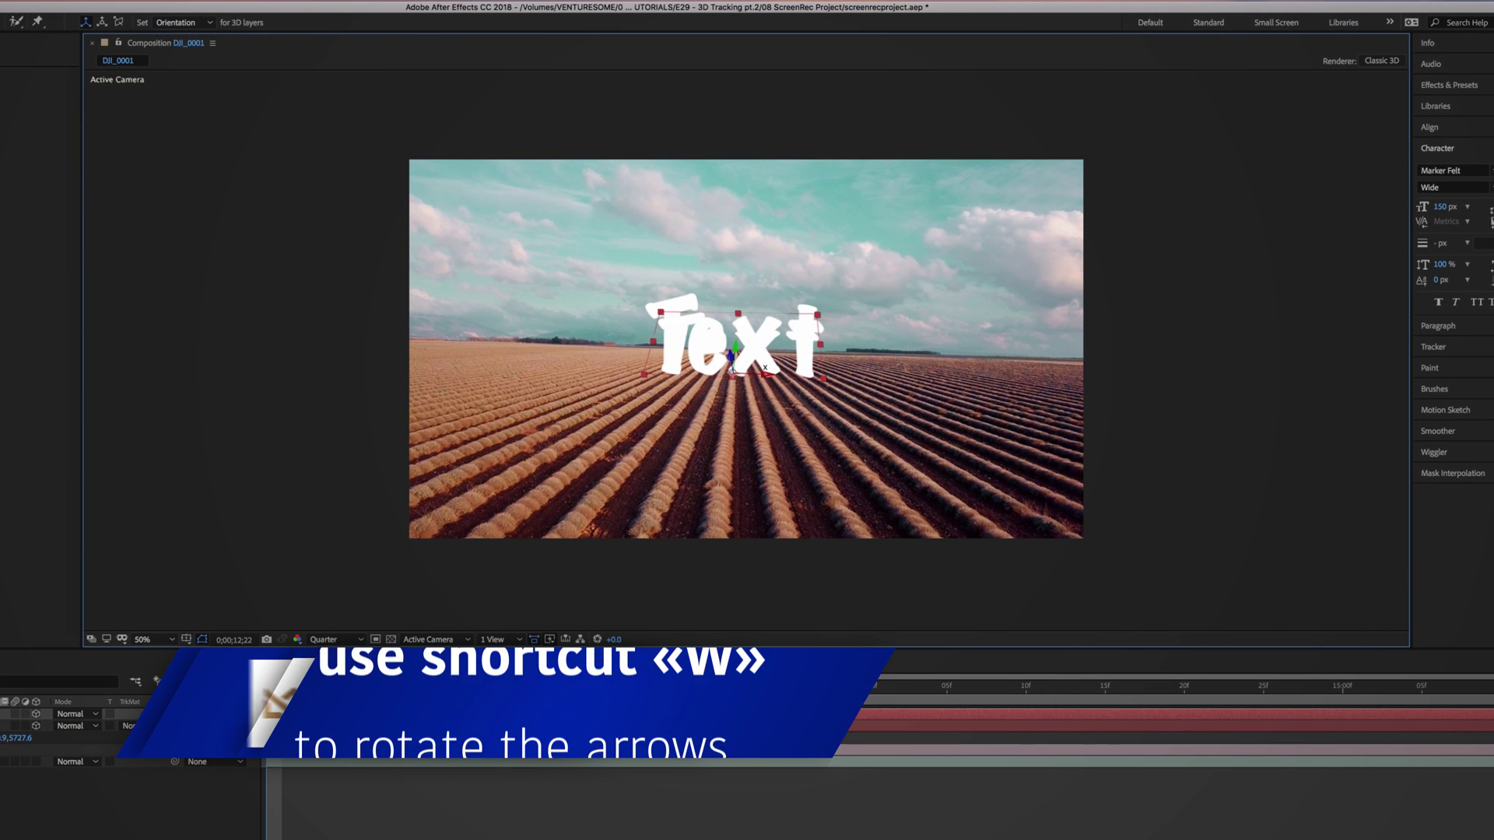
pyautogui.moveTo(756, 363); pyautogui.dragTo(736, 362)
pyautogui.press('v')
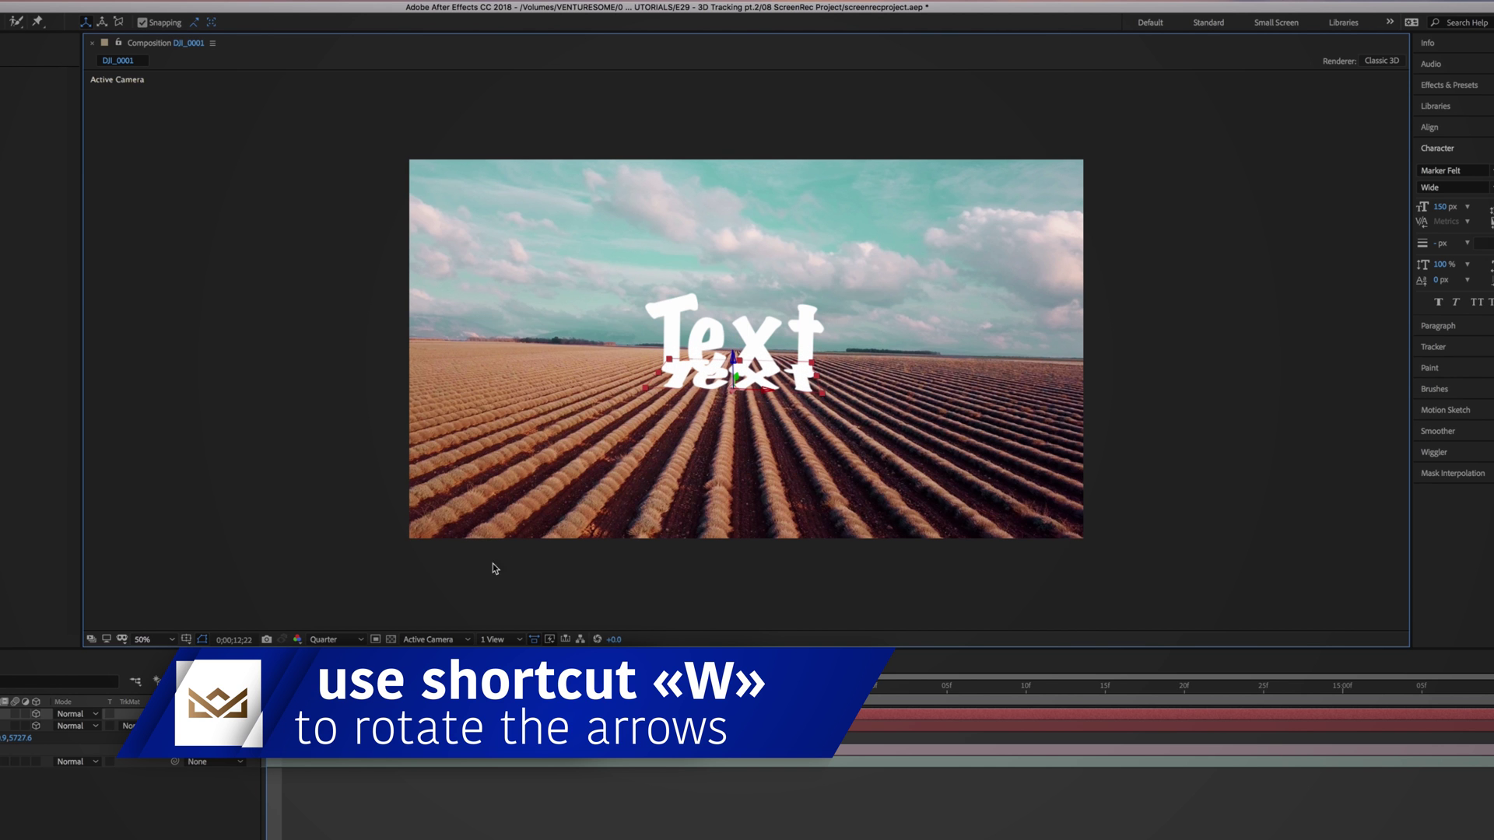
pyautogui.press('w')
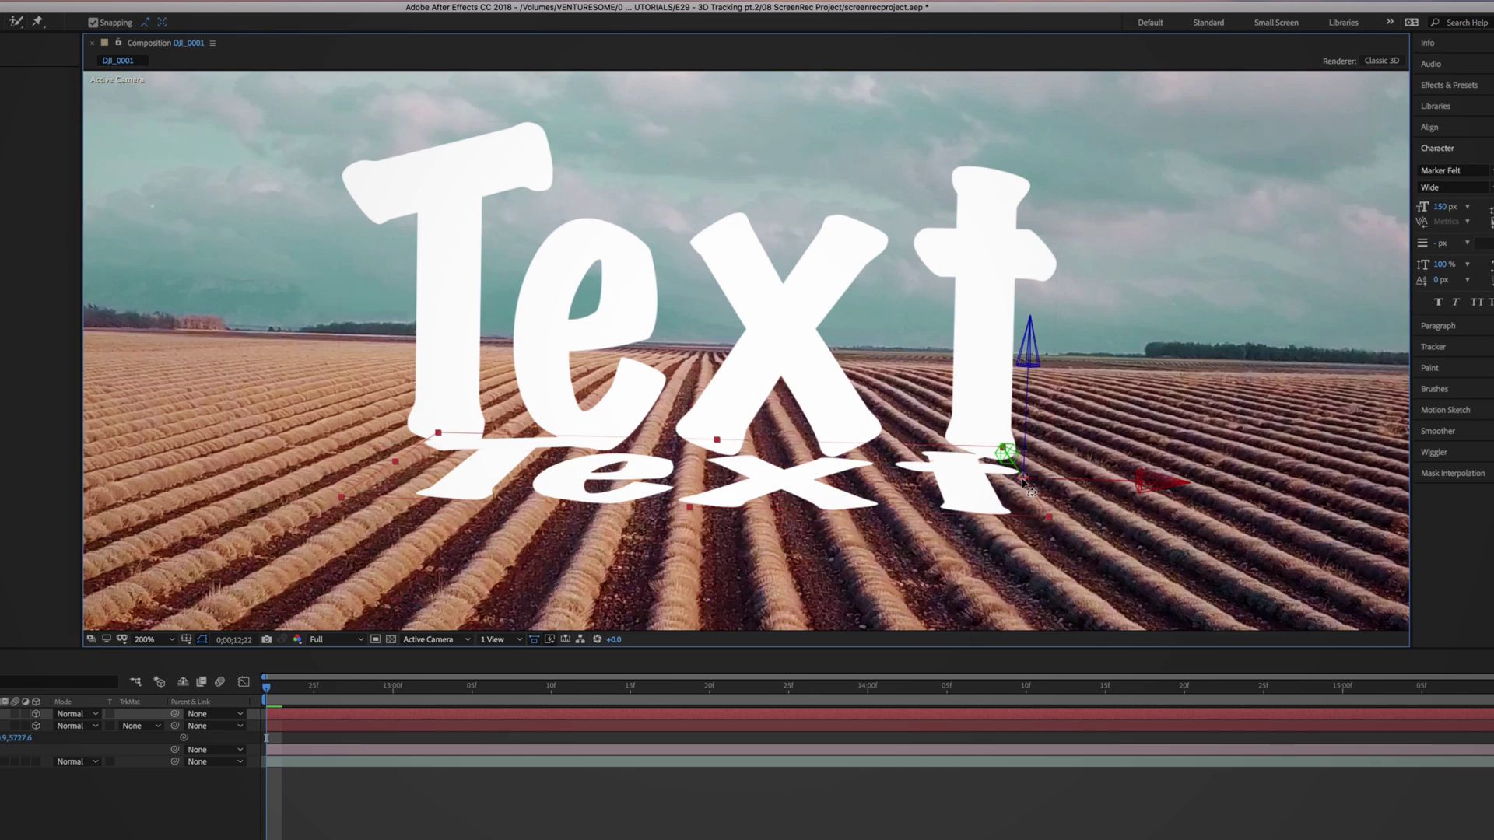
# - Reposition the flat text copy along the ground so it meets the base of the upright text
pyautogui.press('p')
pyautogui.moveTo(29, 727); pyautogui.dragTo(545, 754)
pyautogui.press('r')
pyautogui.press('super+z')
pyautogui.press('super+z')
pyautogui.press('super+shift+z')
pyautogui.press('p')
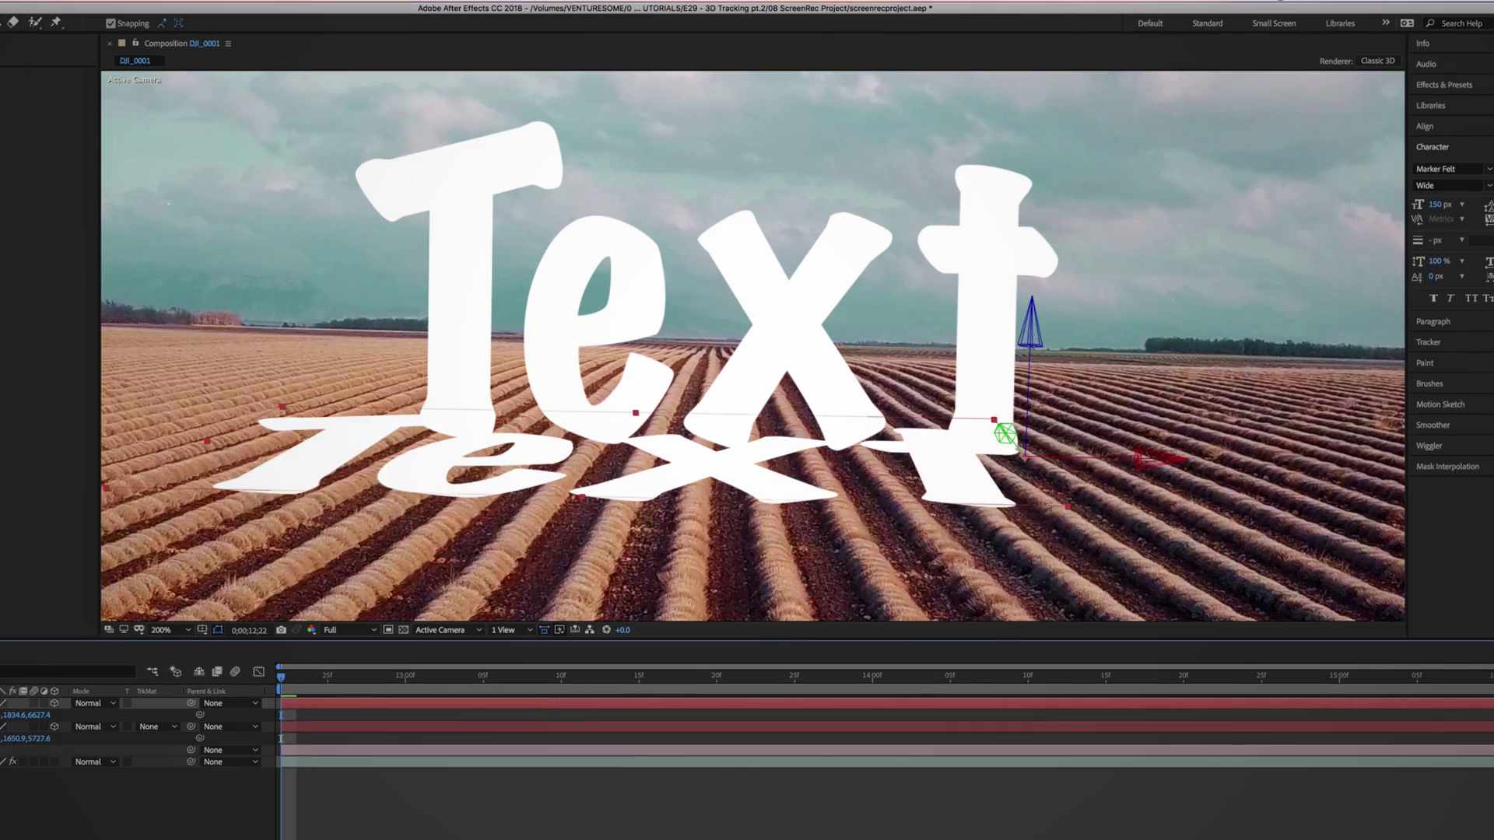
pyautogui.moveTo(17, 726); pyautogui.dragTo(686, 732)
# - Place the flat text copy beneath the upright Text layer and rename it Text Shadow
pyautogui.click(109, 612)
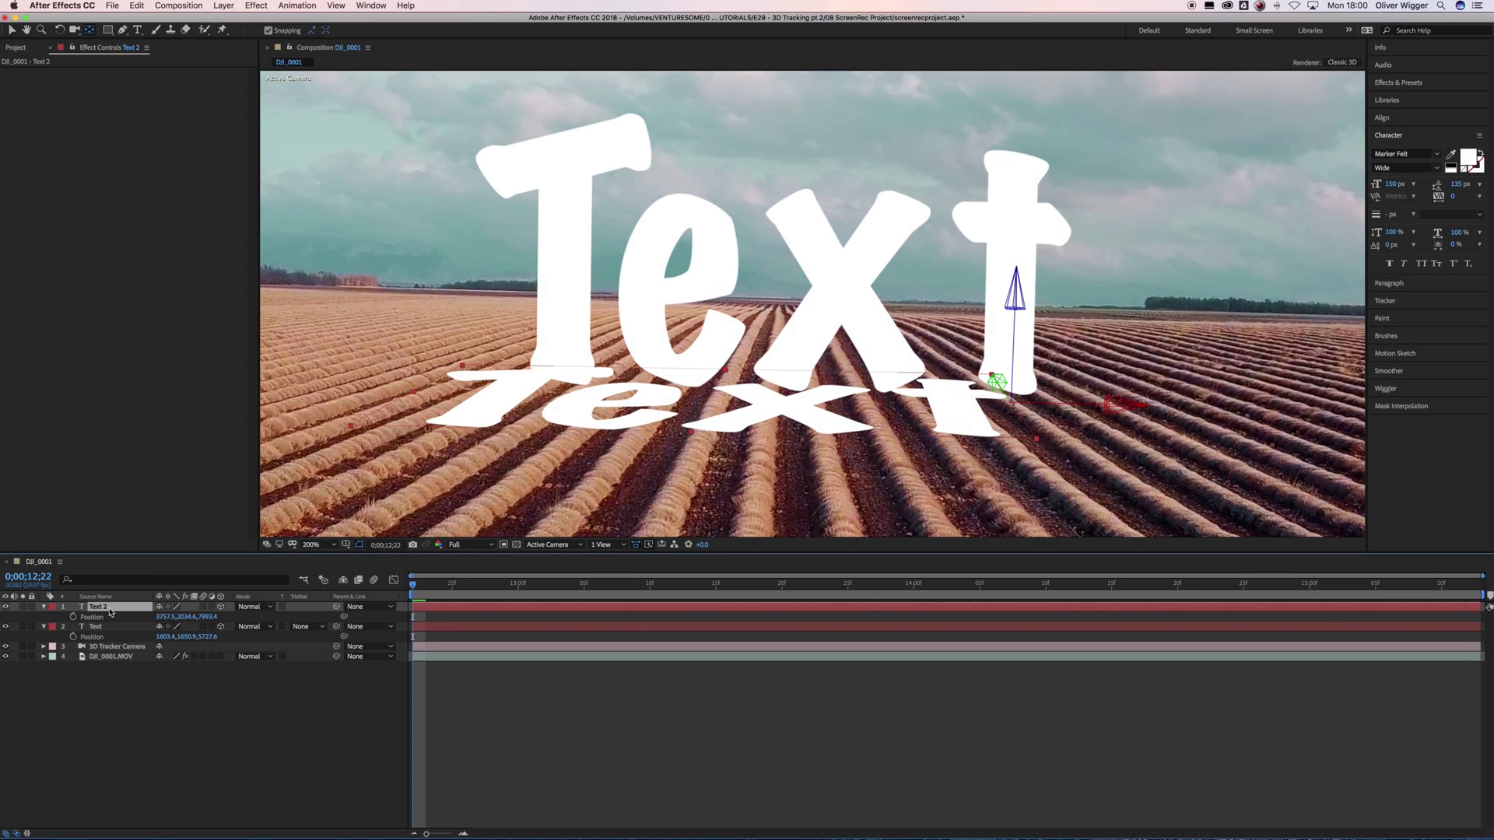
pyautogui.moveTo(110, 612); pyautogui.dragTo(106, 630)
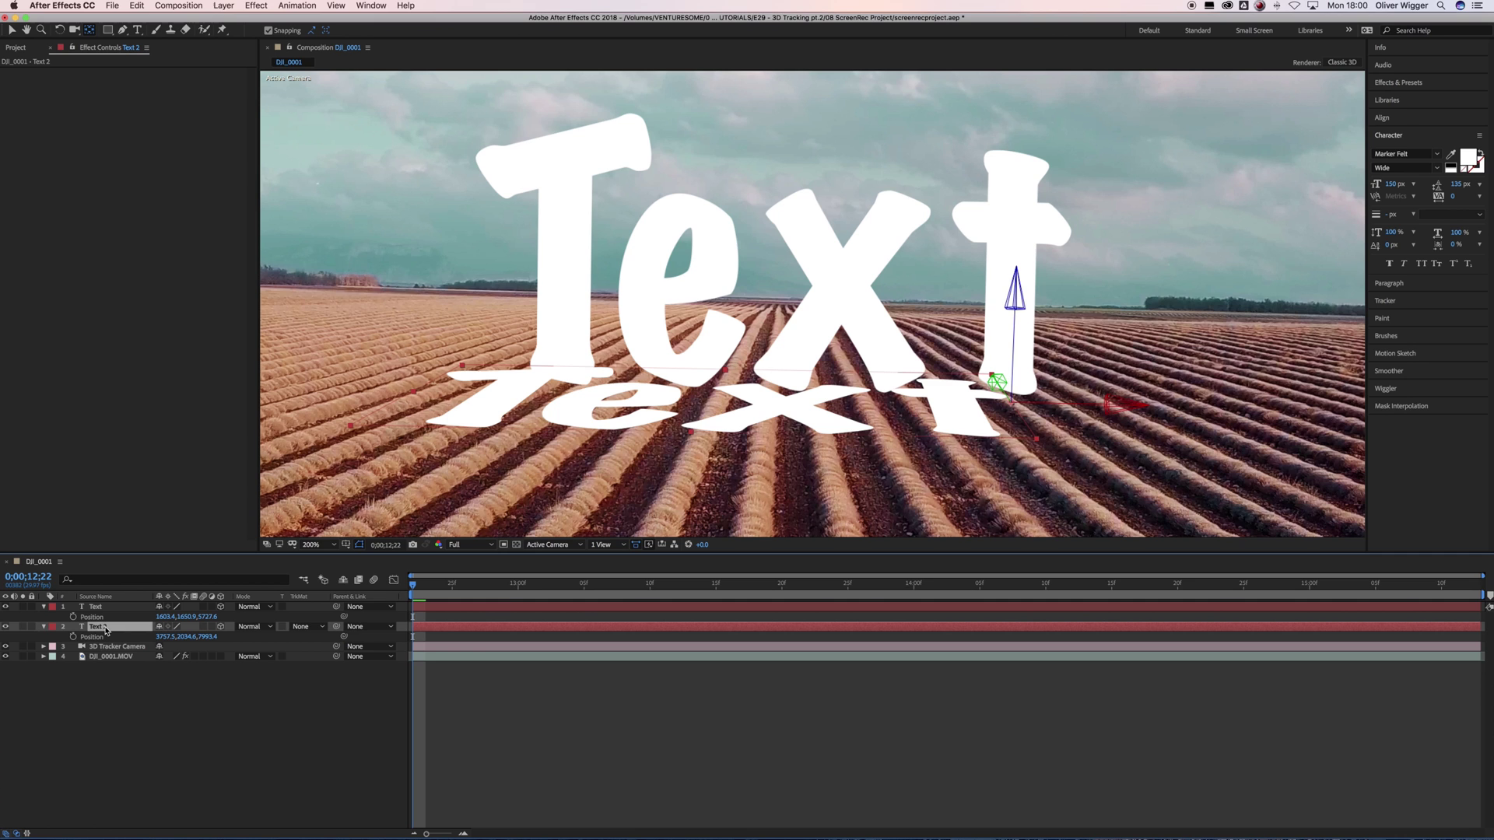
pyautogui.press('Return')
pyautogui.write('Text Shadow')
pyautogui.press('Return')
pyautogui.press('p')
# - Apply the Tint effect to the Text Shadow layer and map white to black (000000)
pyautogui.click(1387, 81)
pyautogui.doubleClick(1404, 98)
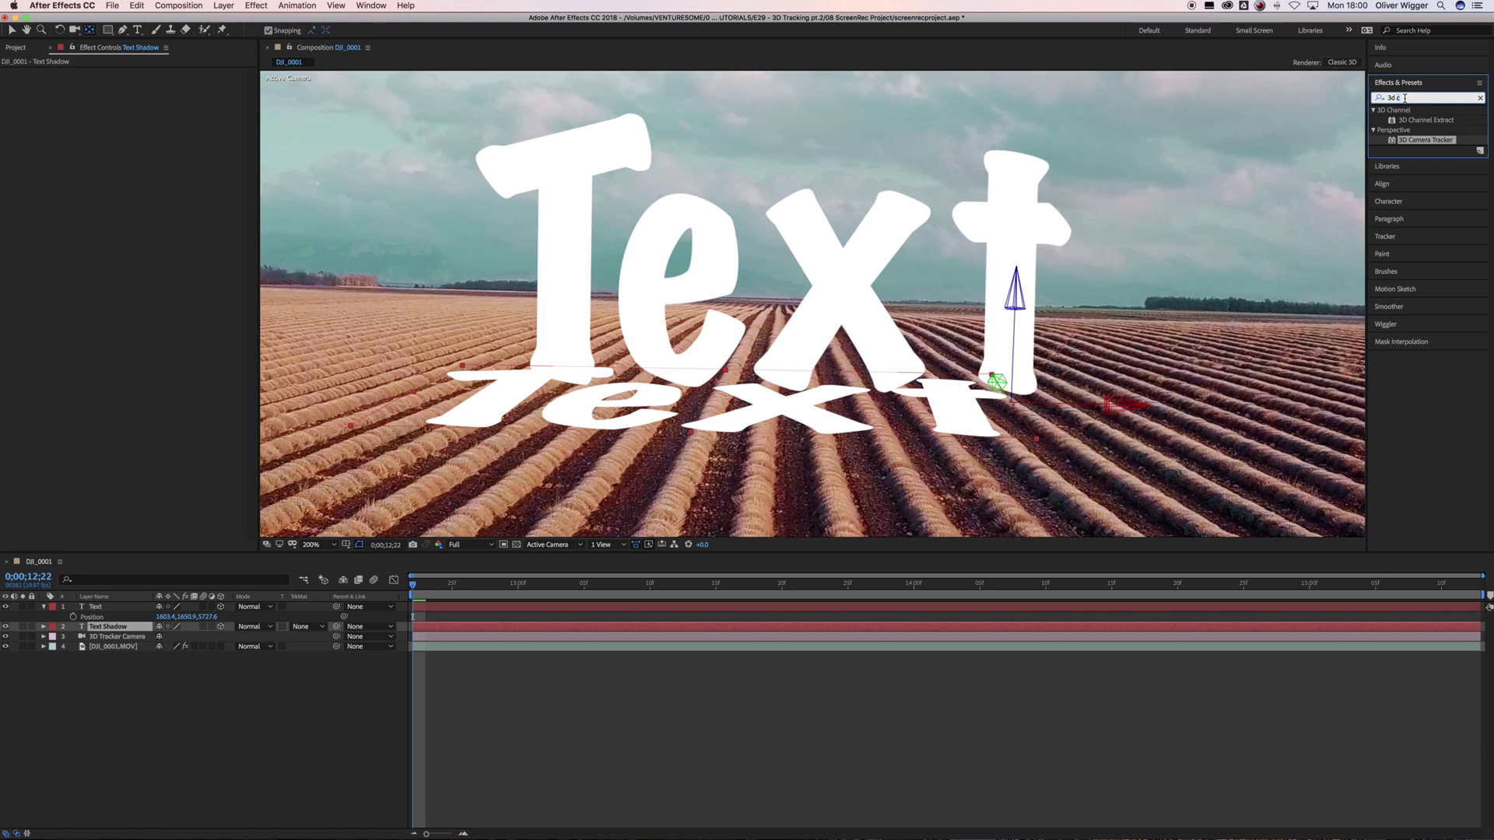
pyautogui.write('tint')
pyautogui.moveTo(1415, 150); pyautogui.dragTo(784, 421)
pyautogui.click(138, 93)
pyautogui.write('000000')
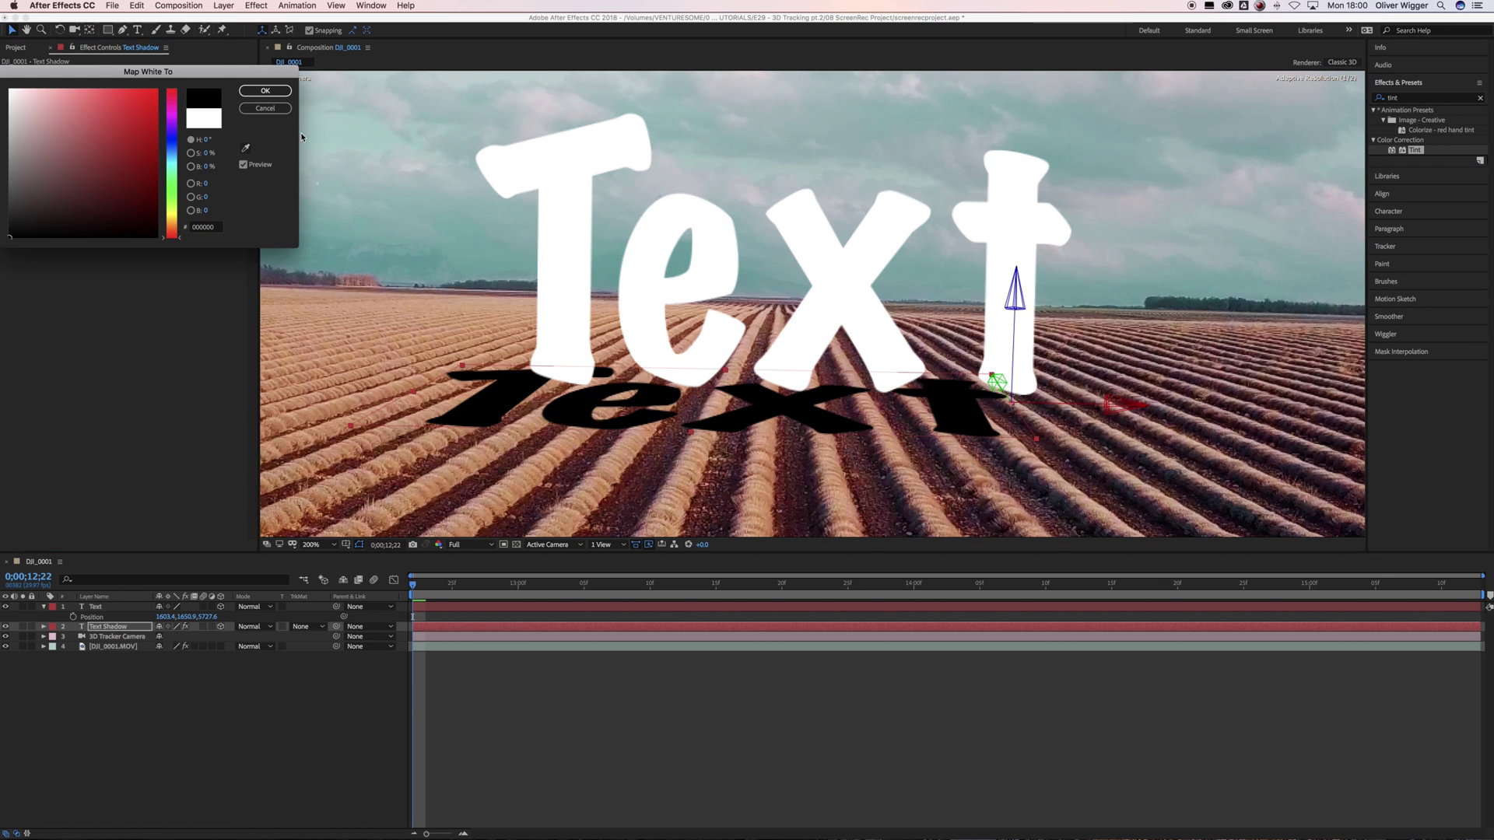
pyautogui.click(264, 90)
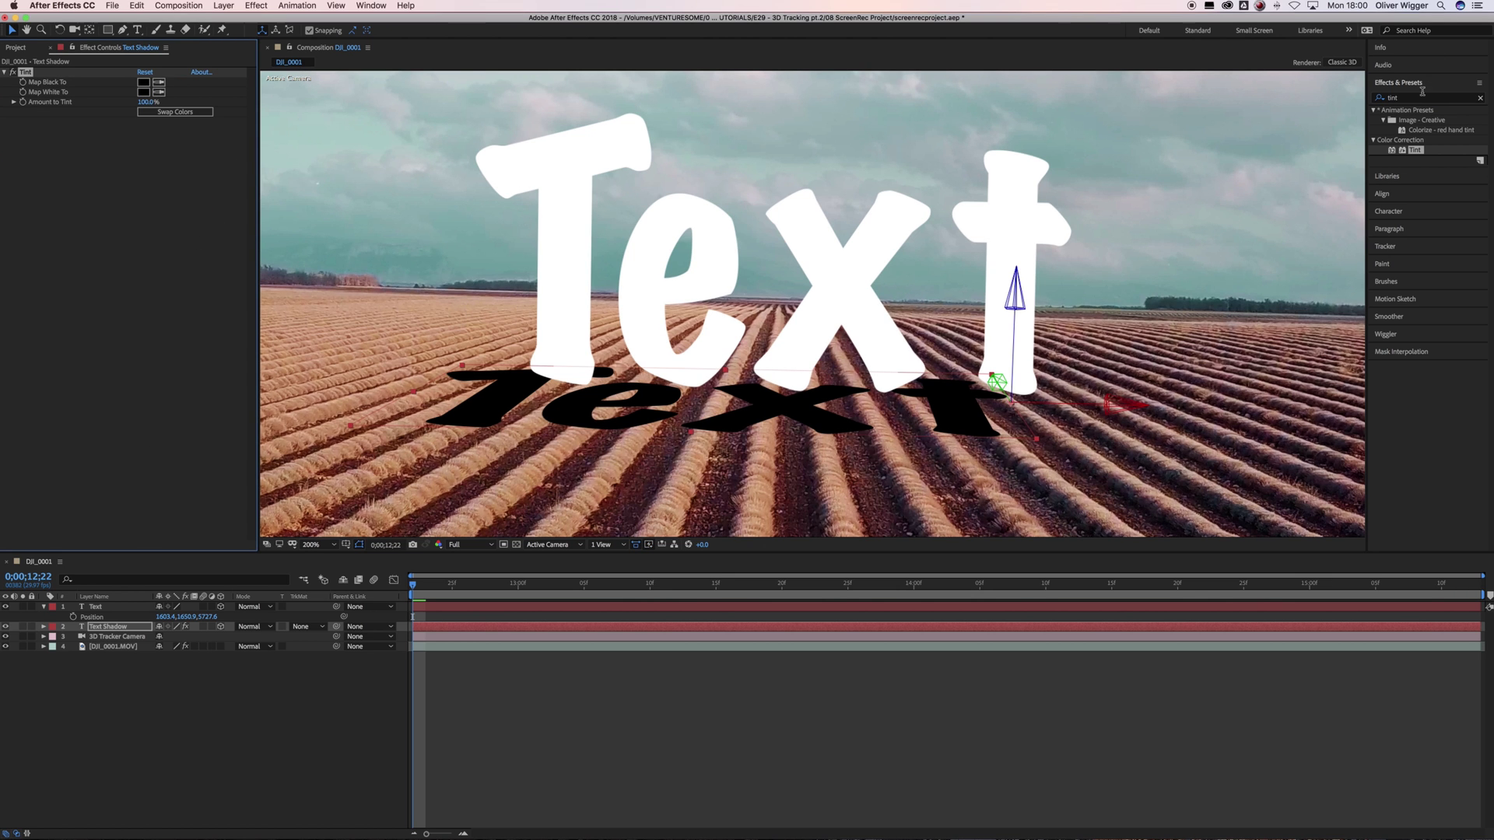
# - Apply the Fast Box Blur effect to the Text Shadow layer
pyautogui.click(1422, 97)
pyautogui.press('BackSpace')
pyautogui.press('BackSpace')
pyautogui.press('BackSpace')
pyautogui.press('BackSpace')
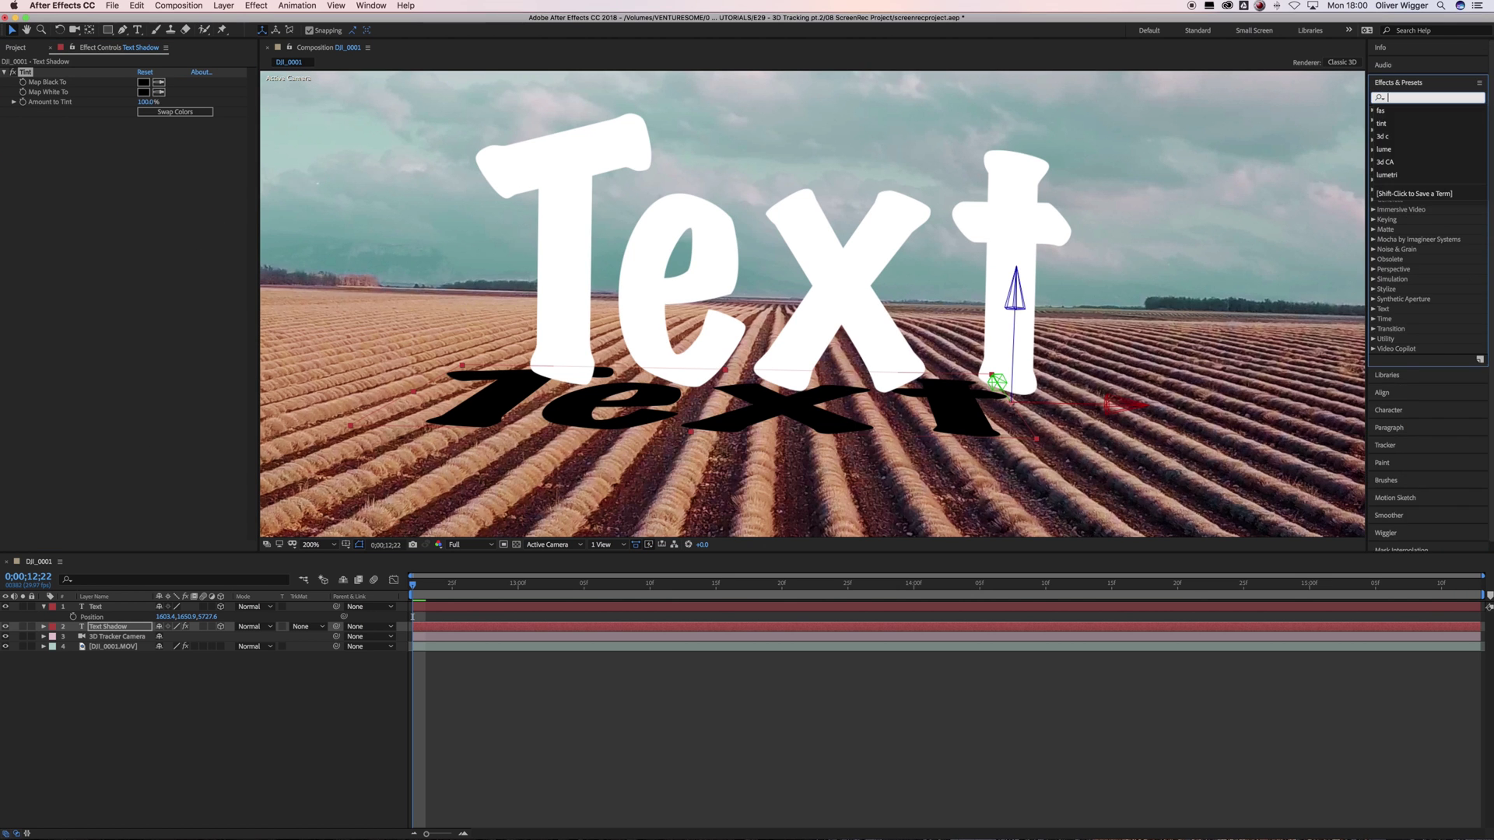
pyautogui.write('fast')
pyautogui.click(1422, 171)
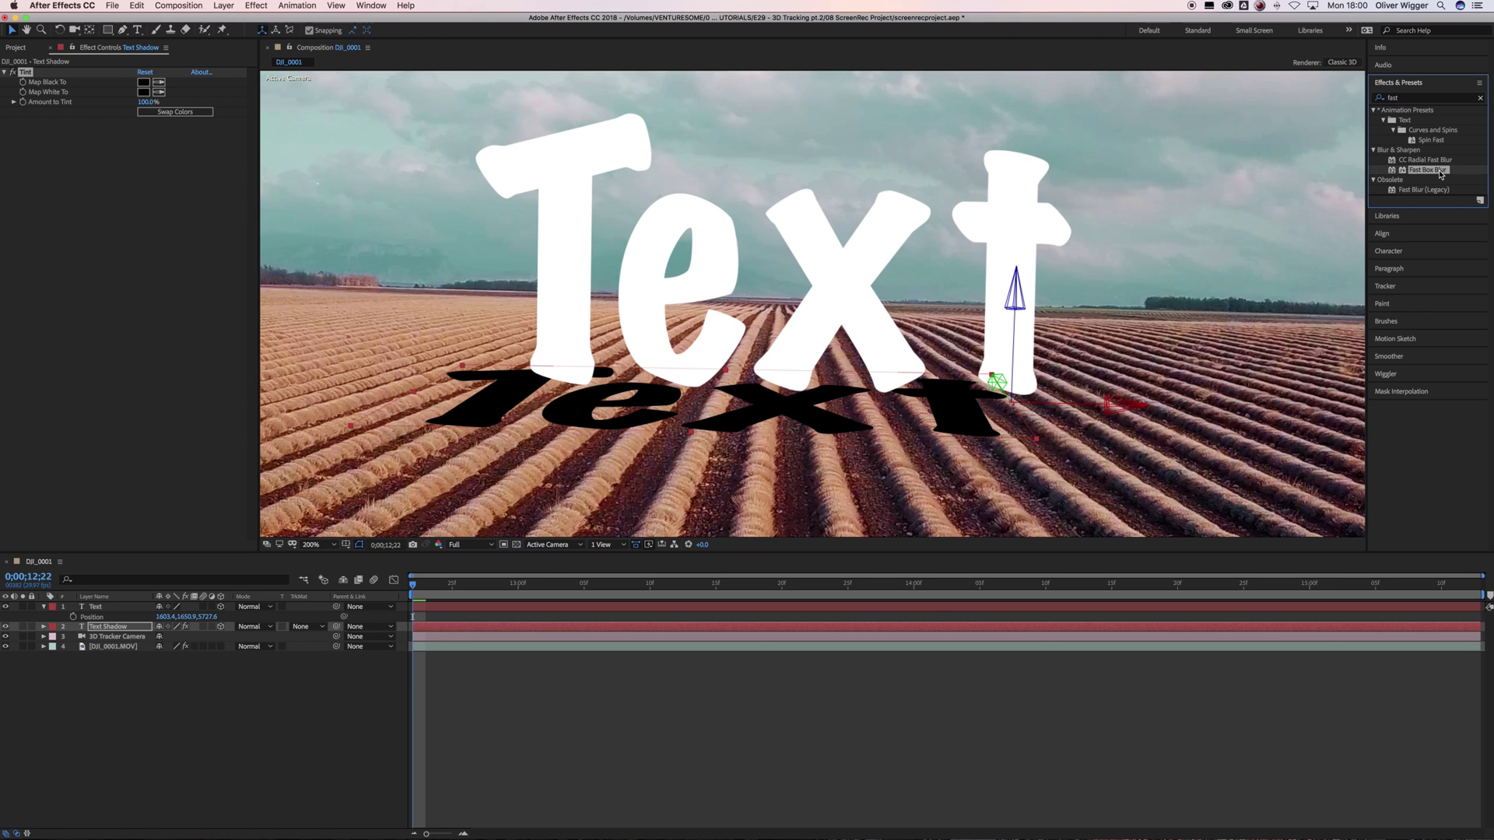
pyautogui.moveTo(1441, 174); pyautogui.dragTo(611, 427)
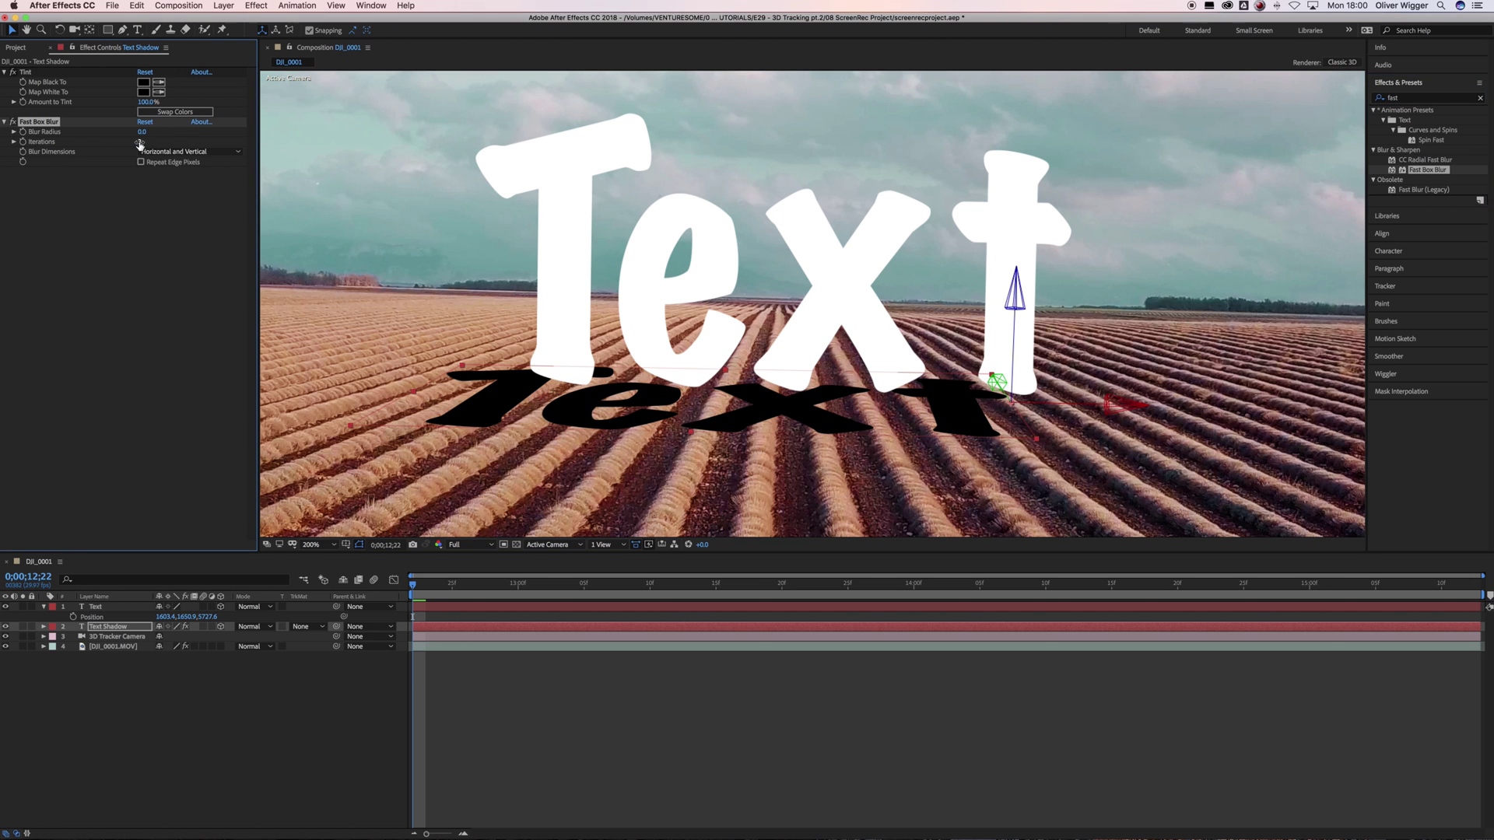
# - Set the shadow's Blur Radius to 20 and add a second, horizontal Fast Box Blur with a radius of 140
pyautogui.write('20')
pyautogui.press('Return')
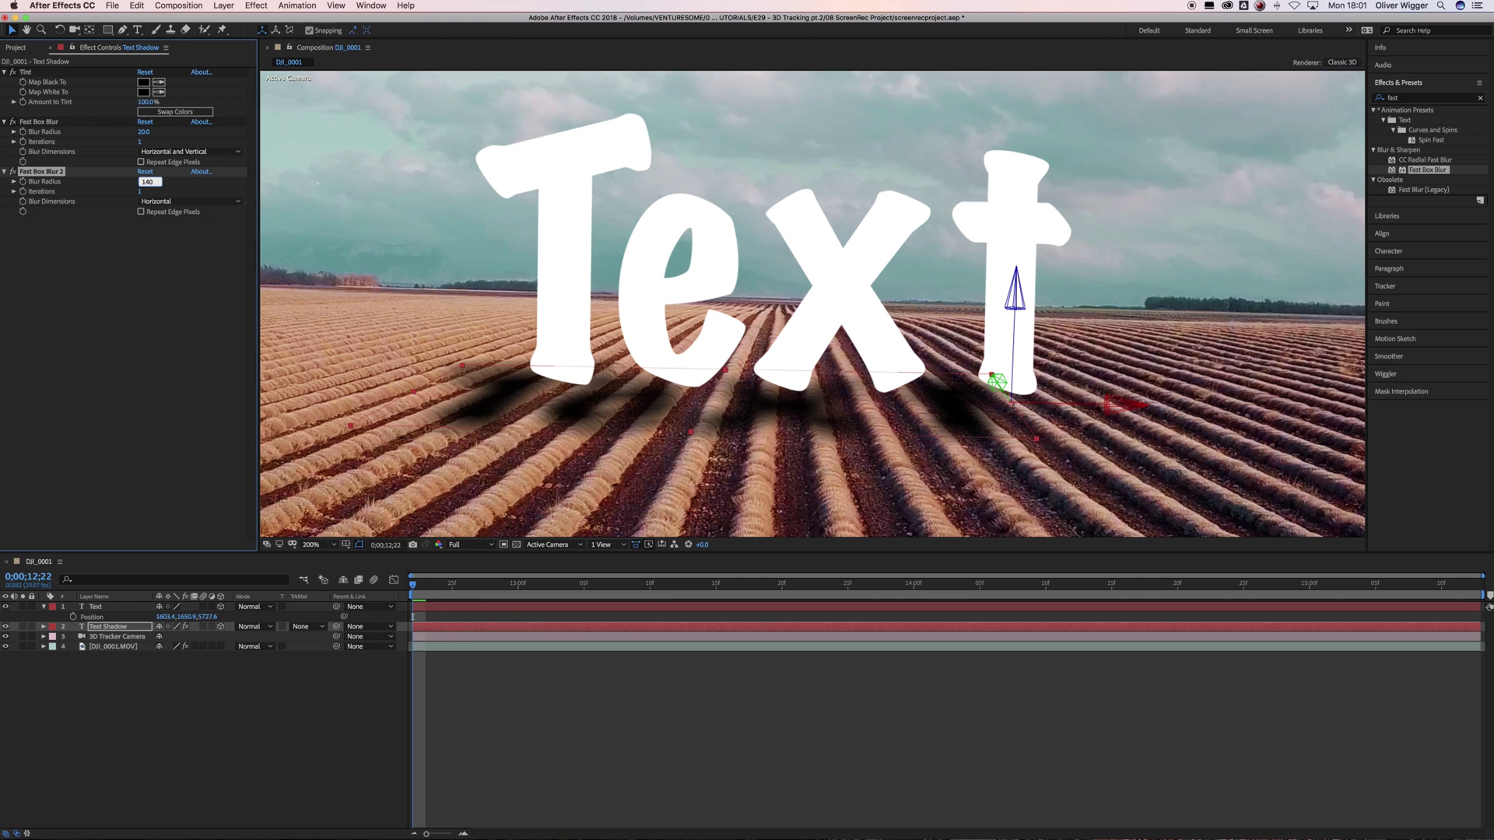
pyautogui.press('Return')
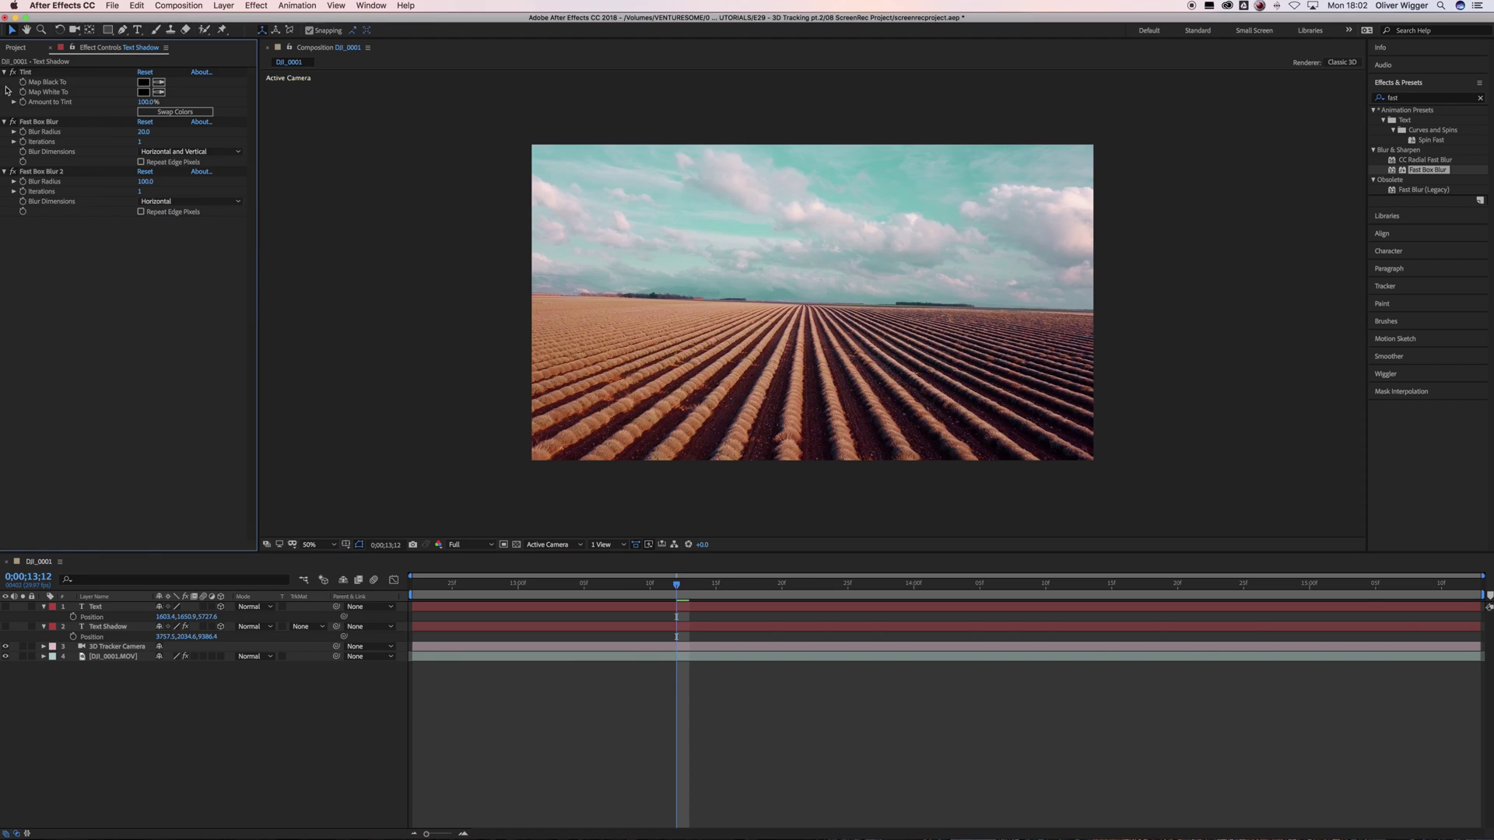
# - Add the V2-0001_A001_C087_11159K.mov clip above the Text layer, make it a 3D layer and adjust its scale
pyautogui.click(15, 47)
pyautogui.moveTo(34, 186); pyautogui.dragTo(105, 601)
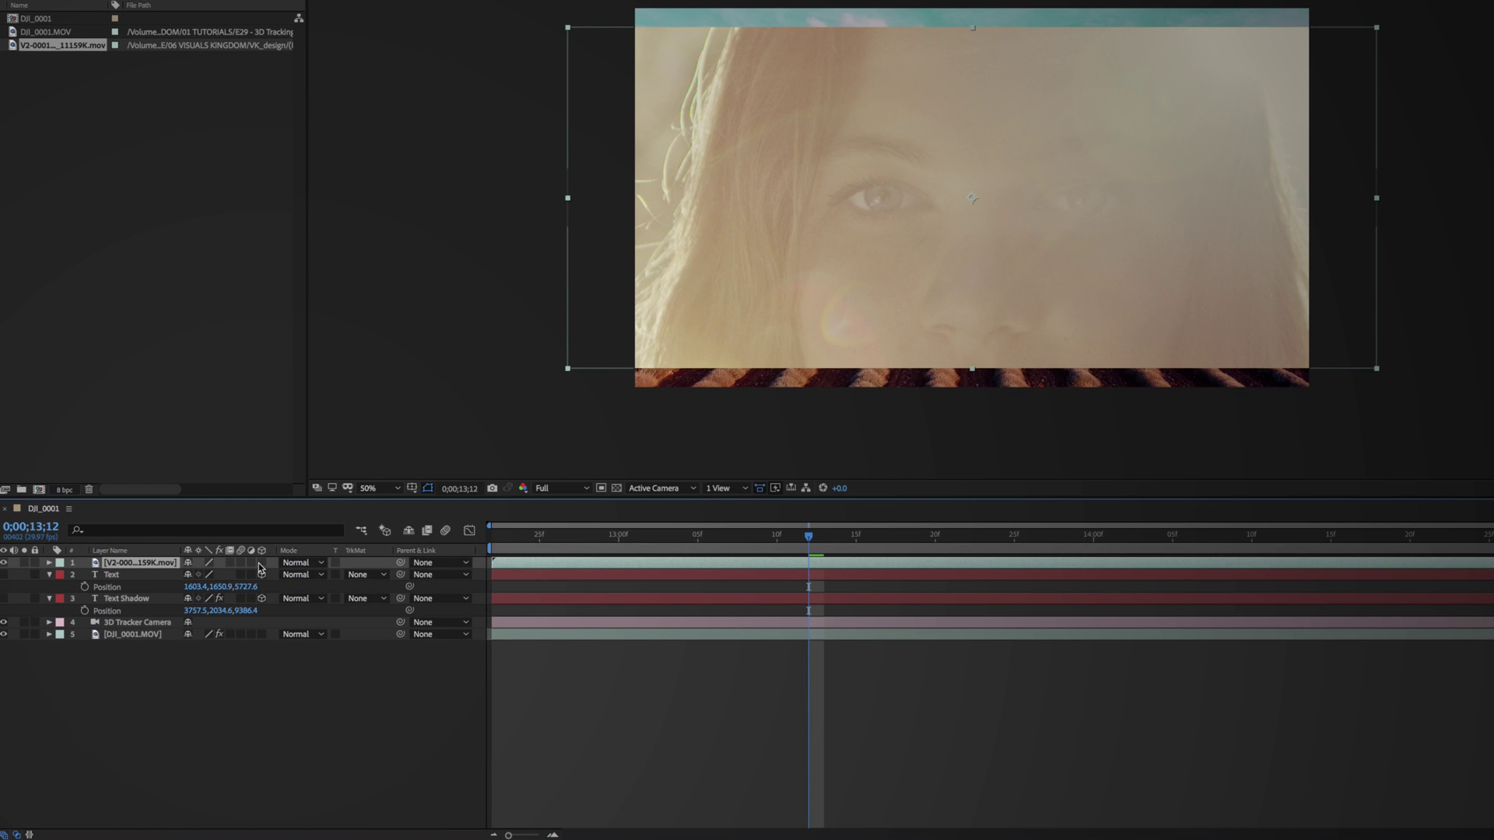
pyautogui.click(262, 563)
pyautogui.press('s')
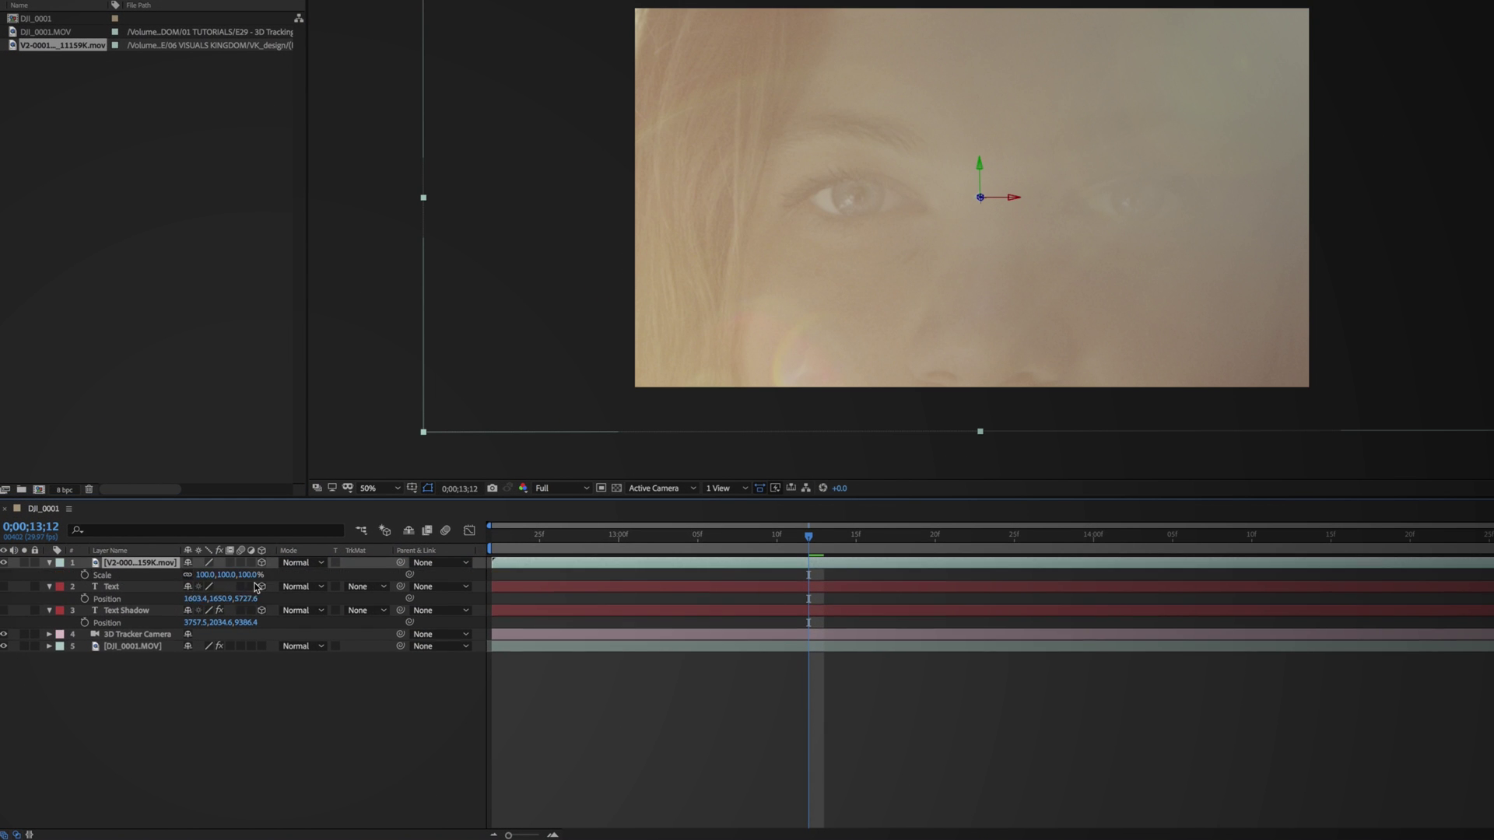
pyautogui.moveTo(250, 575); pyautogui.dragTo(700, 669)
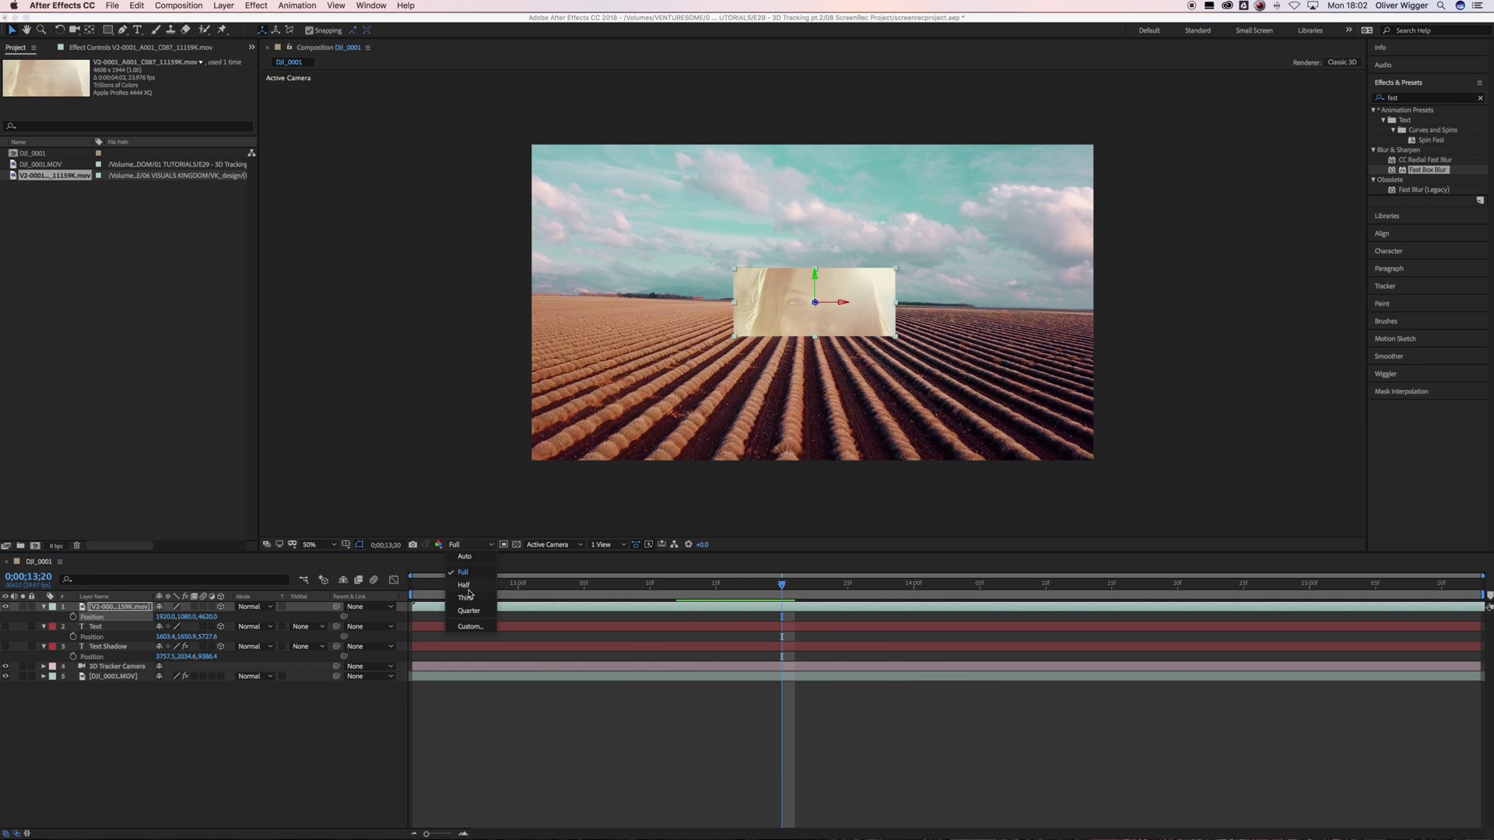
# - Preview the clip in the tracked scene and scale the copy on the right side of the field to 141%
pyautogui.press('space')
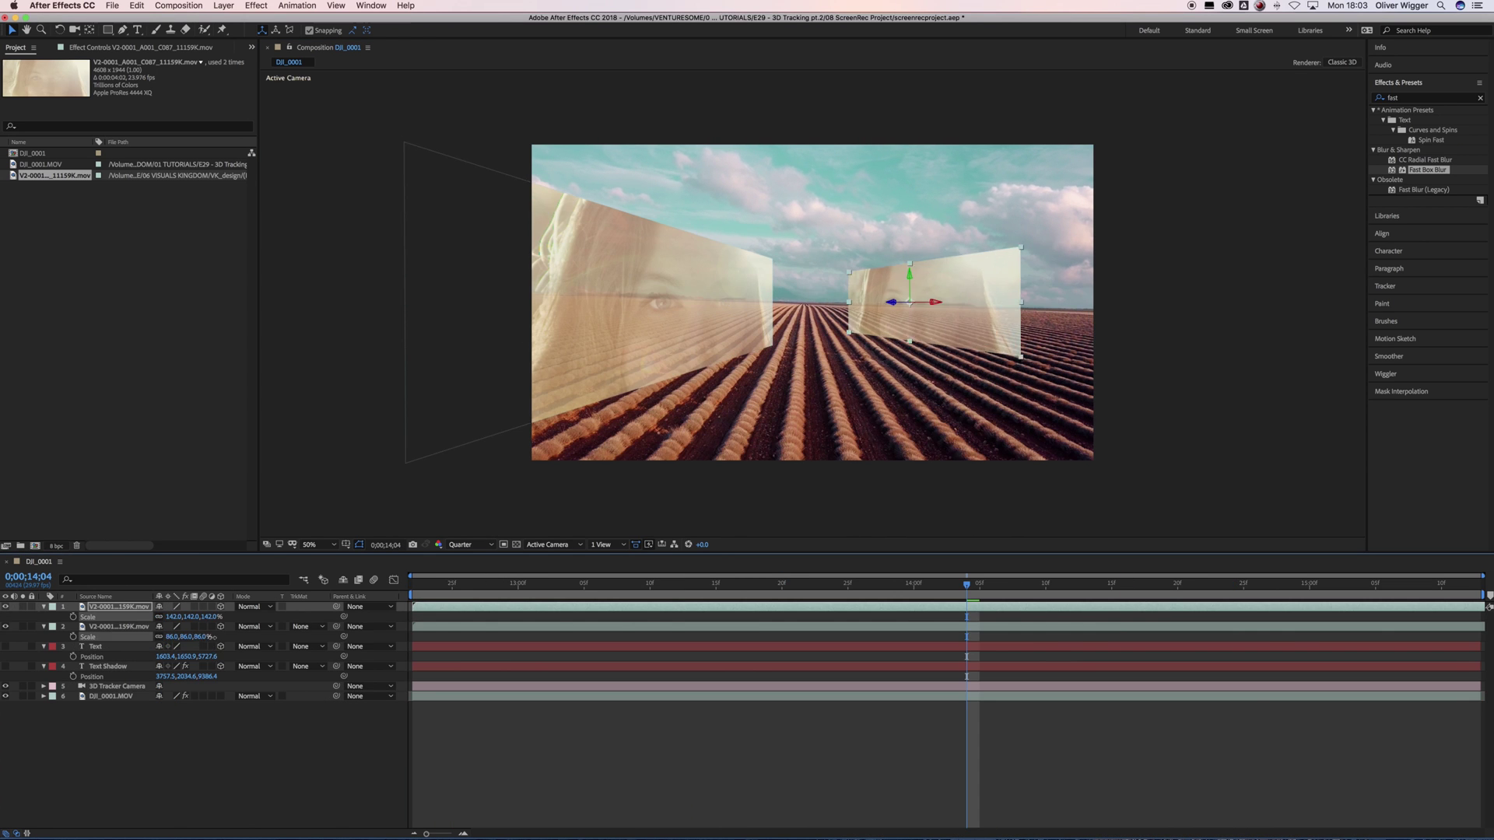
pyautogui.moveTo(210, 637); pyautogui.dragTo(292, 674)
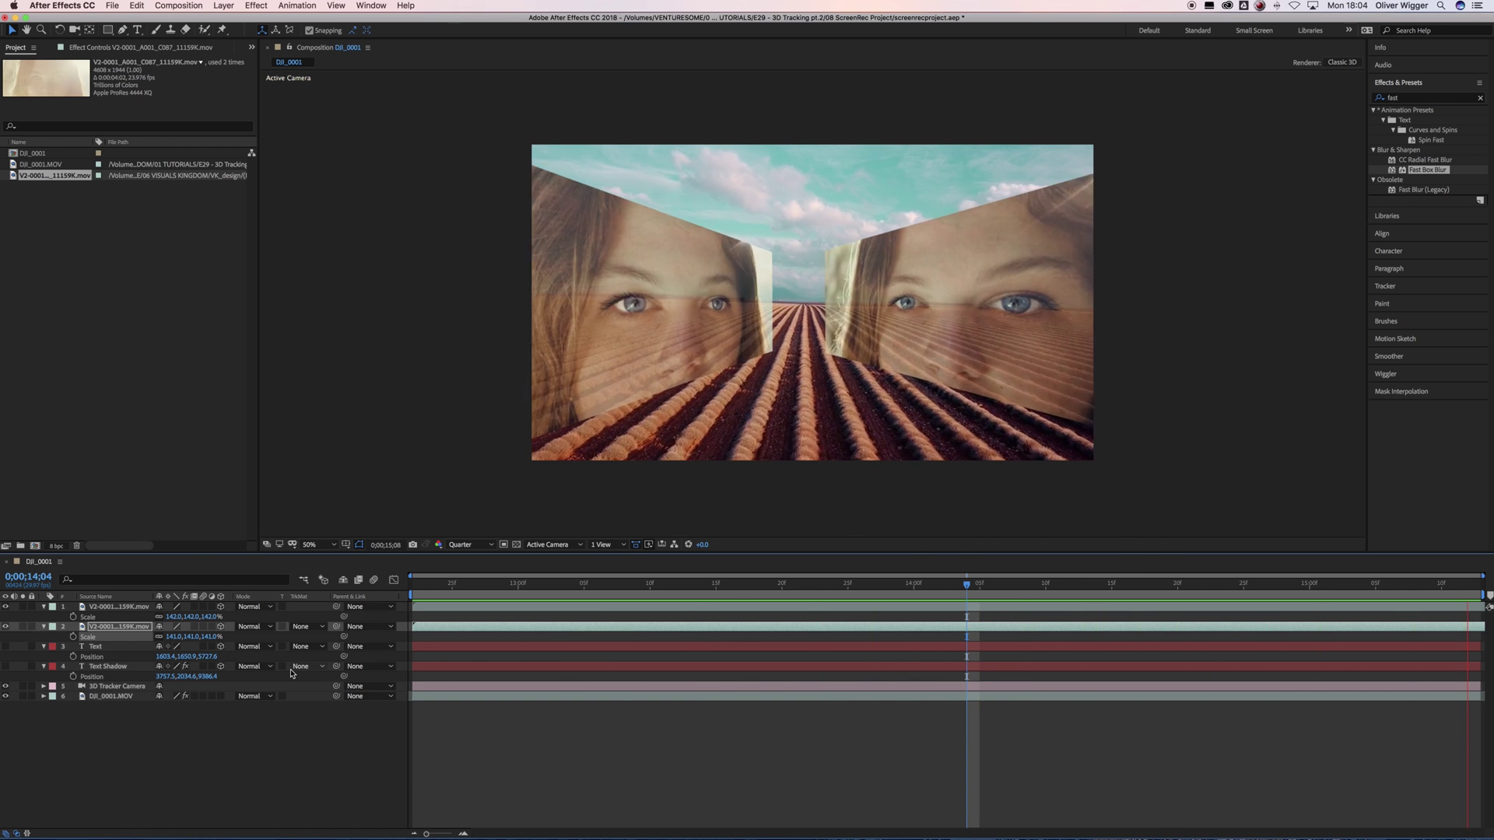